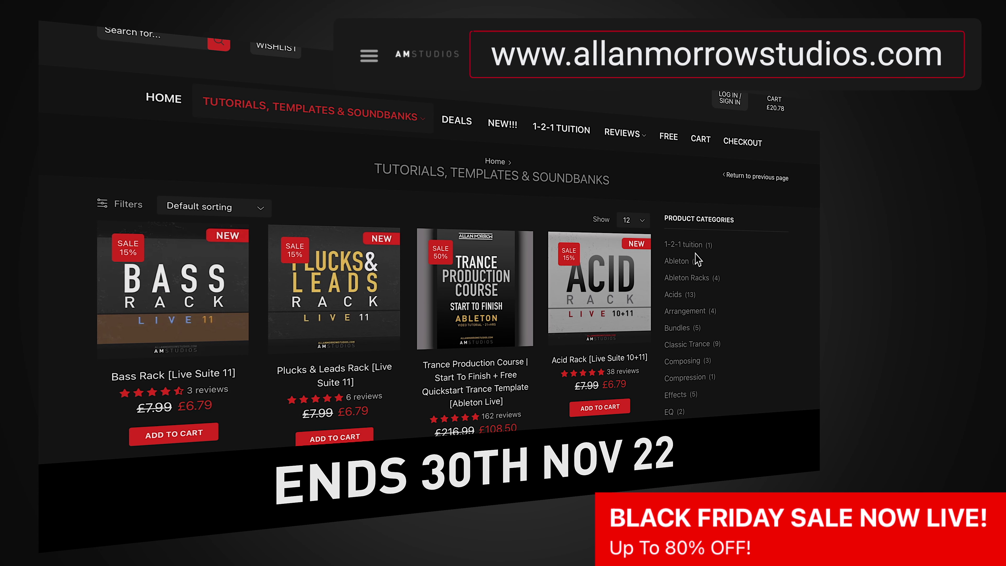
Scroll down to the Kick track, select it with its regions, and start playback
{"action": "scroll", "coordinate": [698, 260], "scroll_direction": "down", "scroll_amount": 5}
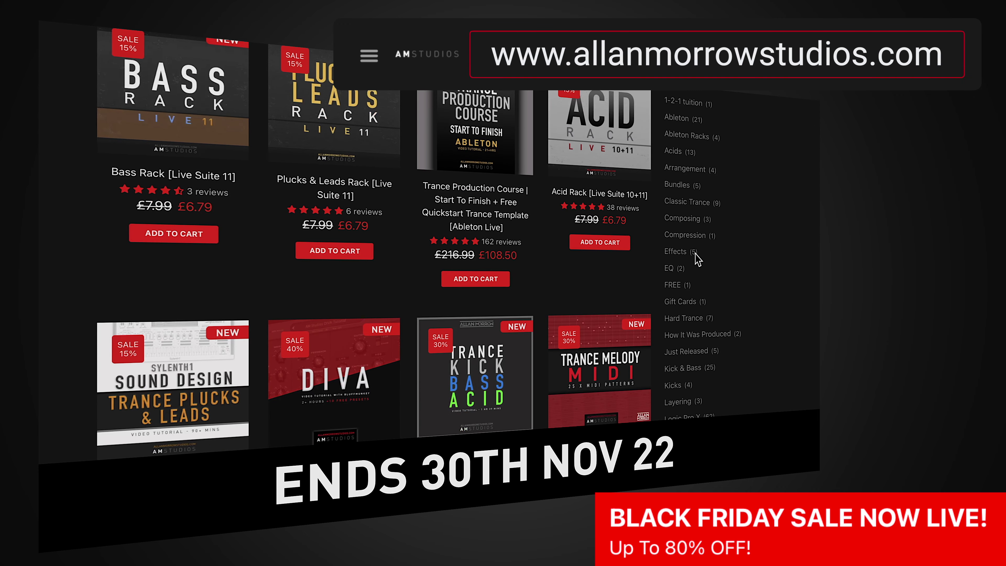
{"action": "scroll", "coordinate": [698, 260], "scroll_direction": "down", "scroll_amount": 6}
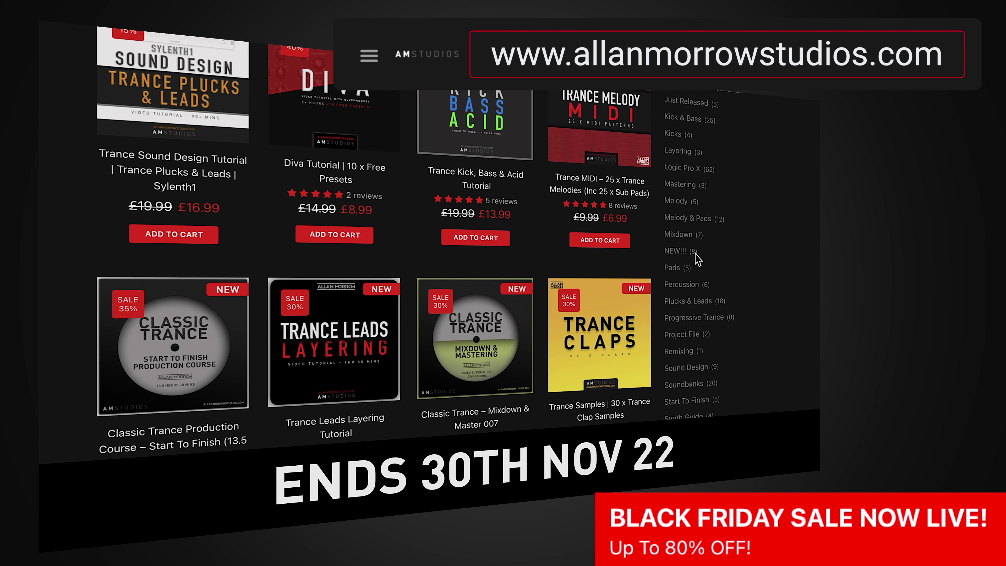
{"action": "scroll", "coordinate": [698, 259], "scroll_direction": "down", "scroll_amount": 8}
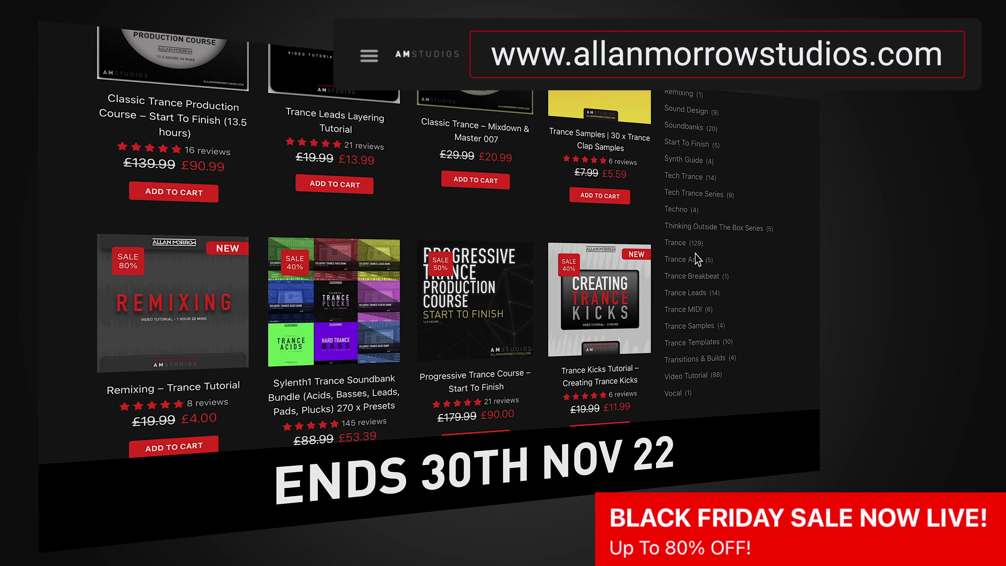
{"action": "scroll", "coordinate": [696, 258], "scroll_direction": "down", "scroll_amount": 6}
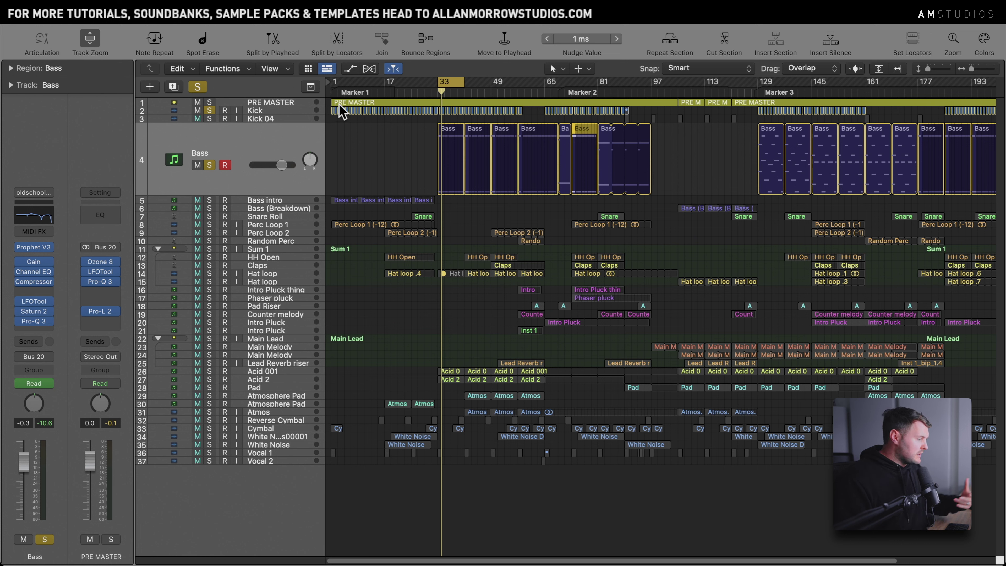
{"action": "left_click", "coordinate": [296, 111]}
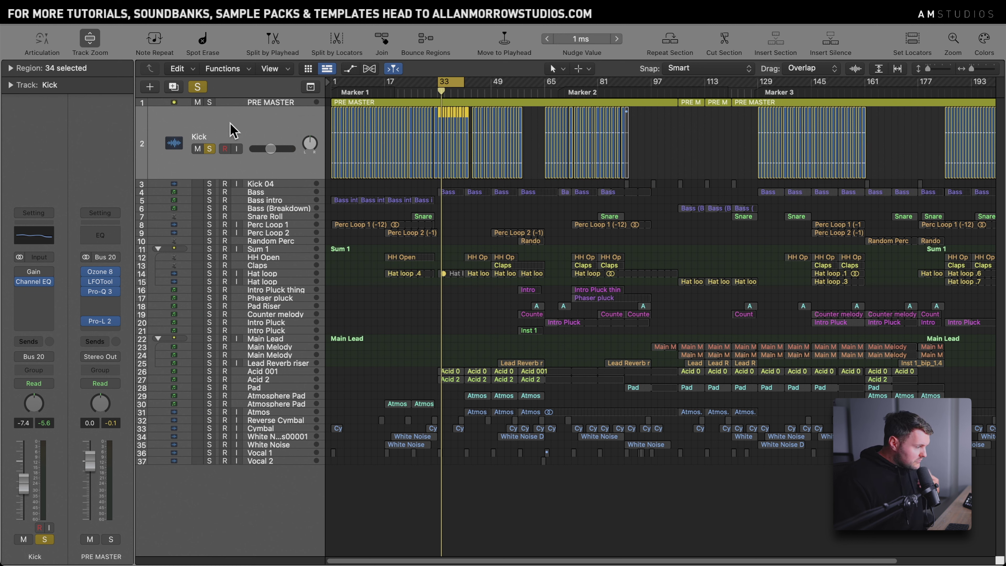
{"action": "key", "text": "space"}
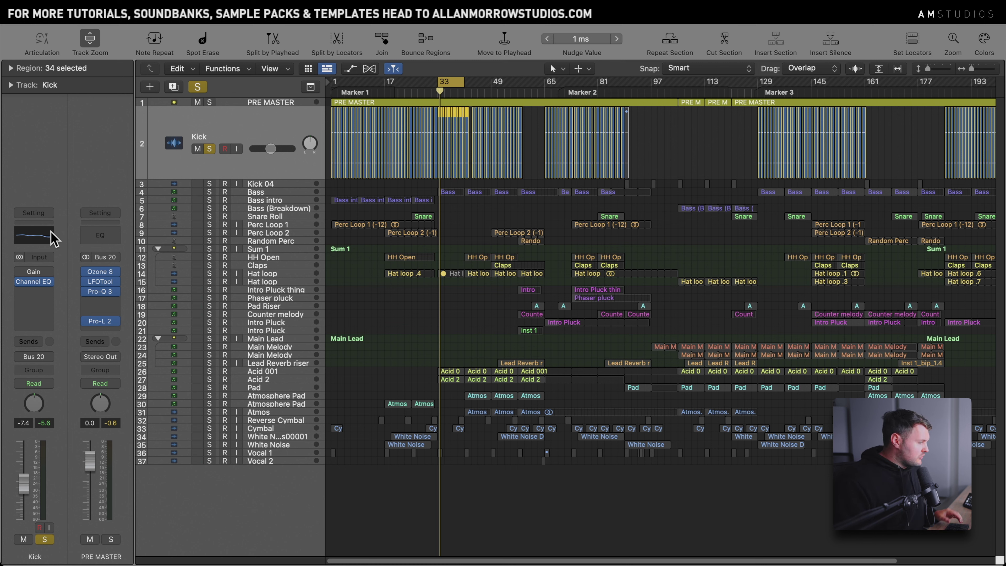
Open the Kick's Channel EQ, move it into view, and start playback
{"action": "left_click", "coordinate": [35, 237]}
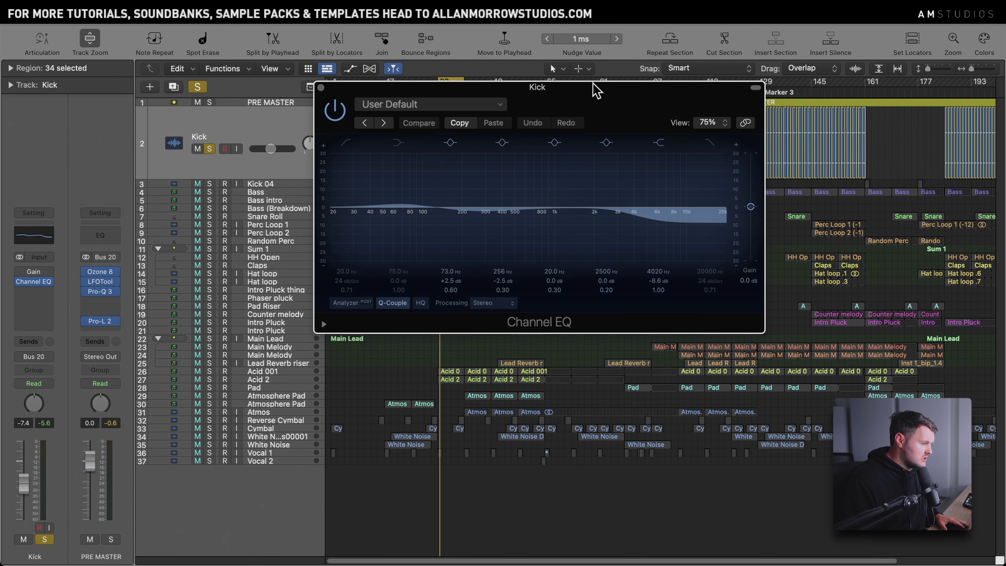
{"action": "left_click_drag", "start_coordinate": [596, 88], "coordinate": [649, 108]}
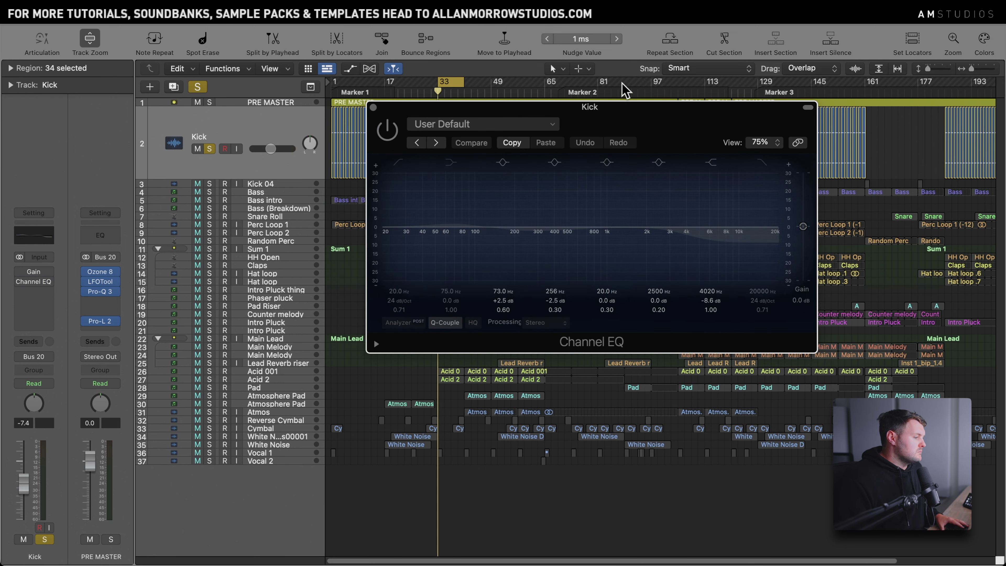
{"action": "key", "text": "space"}
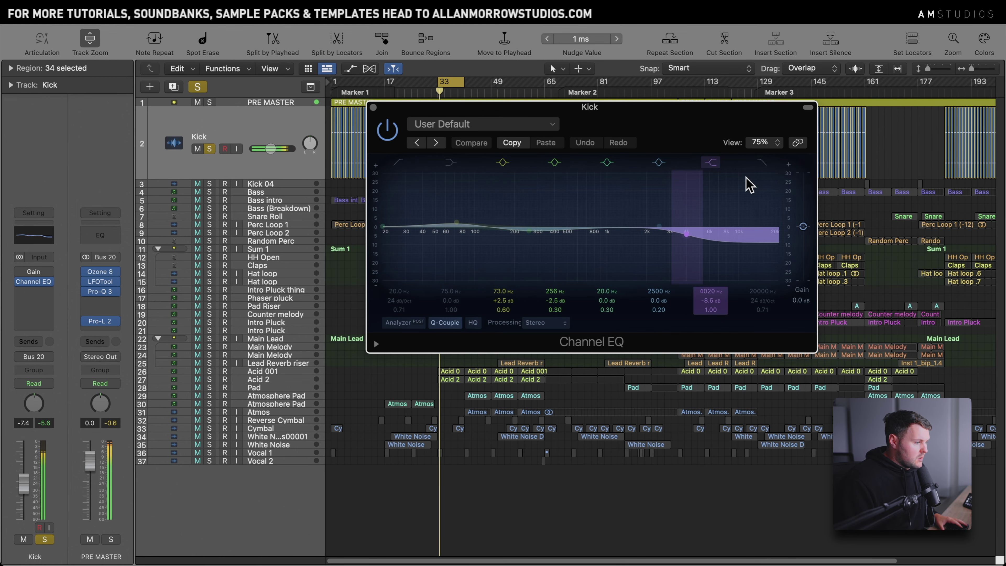
Compare the 4020 Hz and 256 Hz bands on and off, then leave the 73 Hz boost bypassed
{"action": "left_click", "coordinate": [711, 163]}
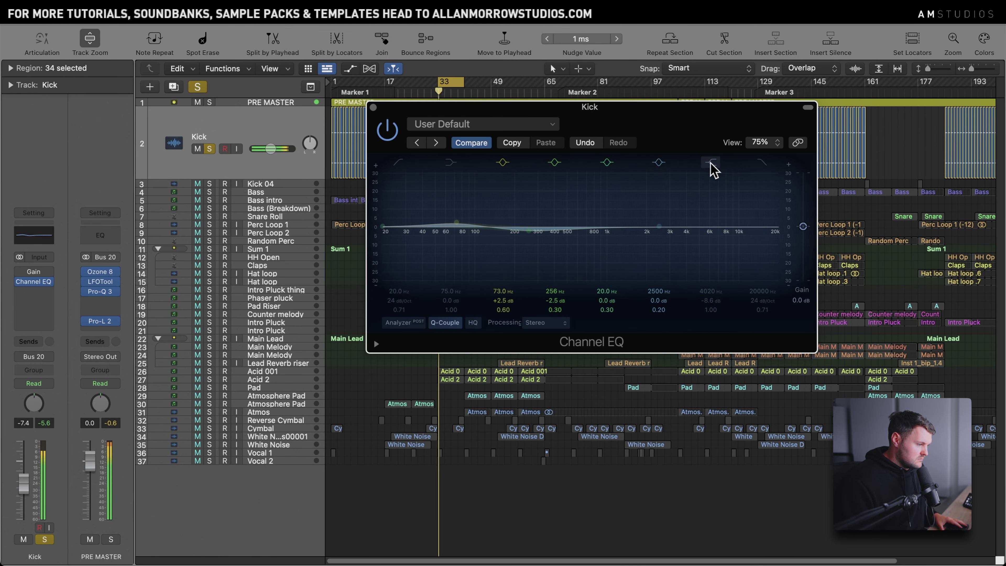
{"action": "left_click", "coordinate": [710, 163]}
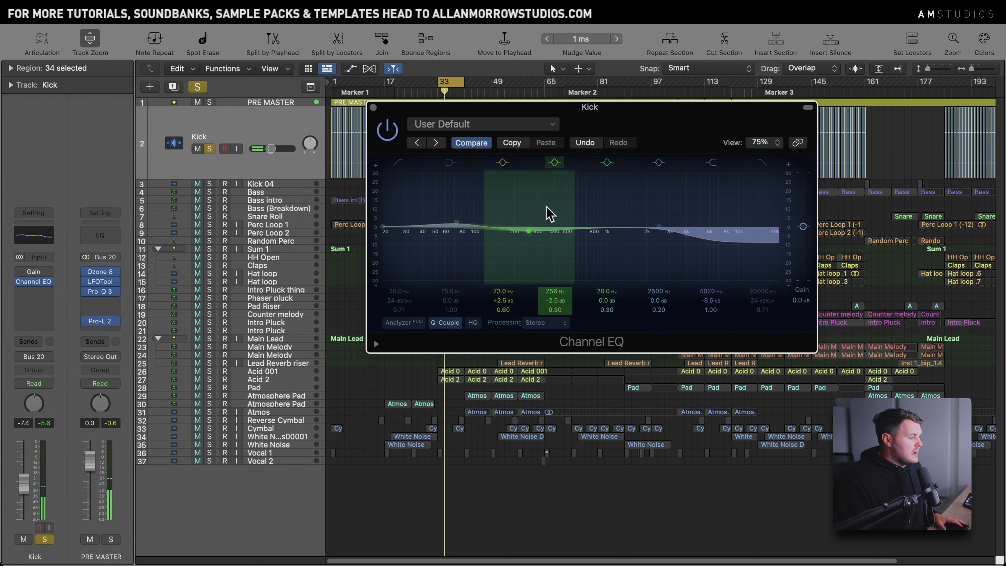
{"action": "left_click", "coordinate": [555, 166]}
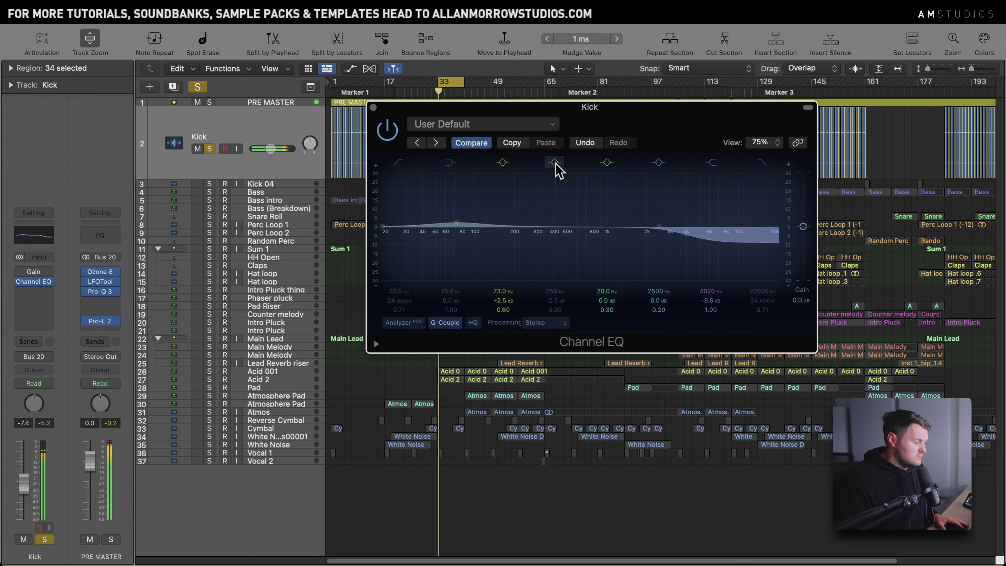
{"action": "left_click", "coordinate": [556, 166]}
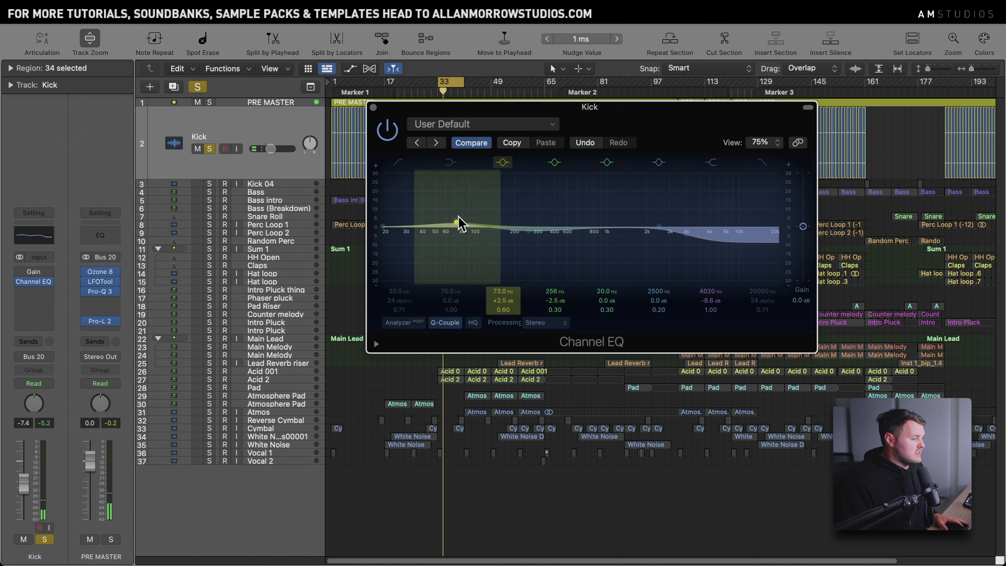
{"action": "left_click", "coordinate": [503, 161]}
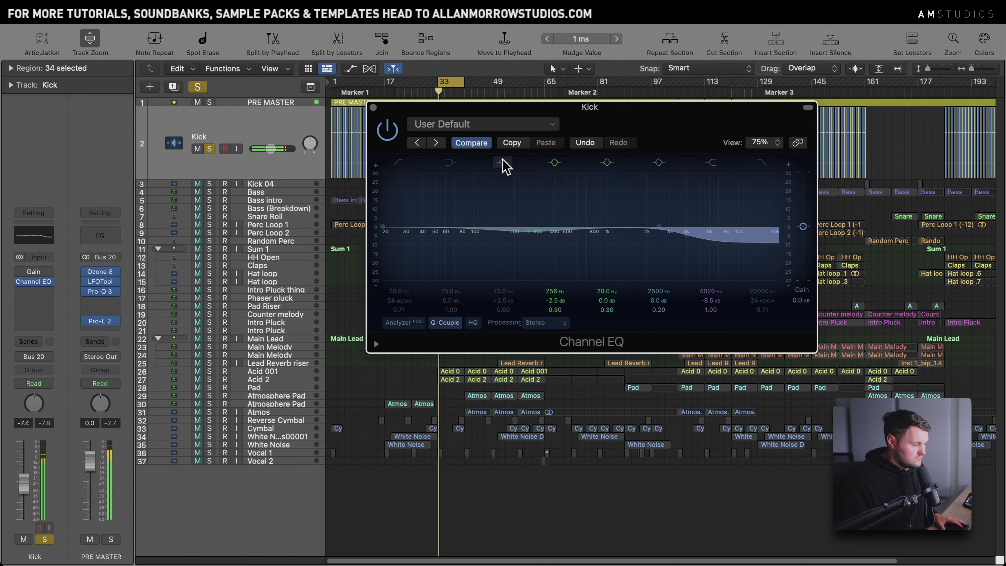
{"action": "left_click", "coordinate": [503, 161]}
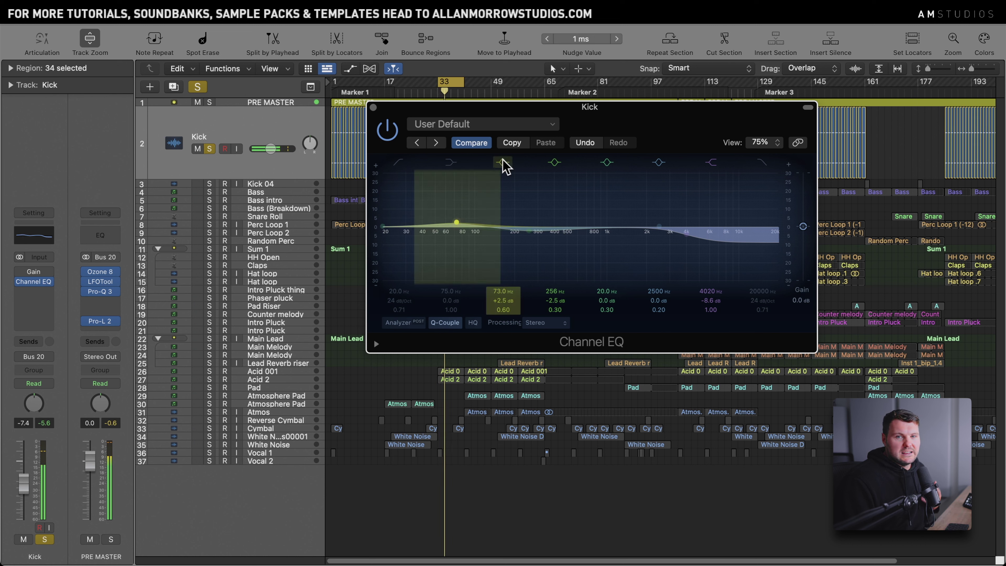
{"action": "left_click", "coordinate": [502, 162]}
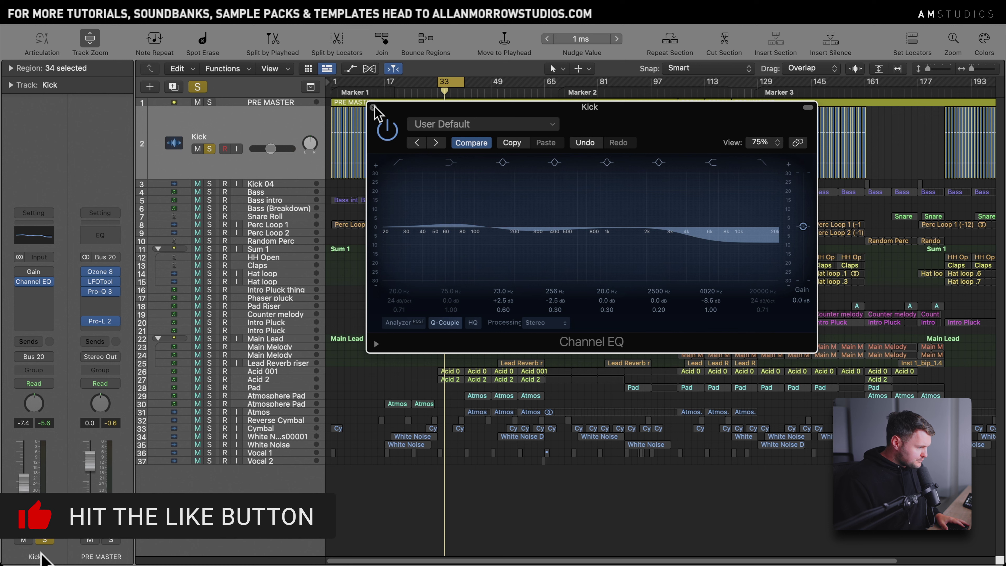
Close the Kick EQ, play the Bass track with Kick unsoloed, and open its Prophet VS synth
{"action": "left_click", "coordinate": [372, 108]}
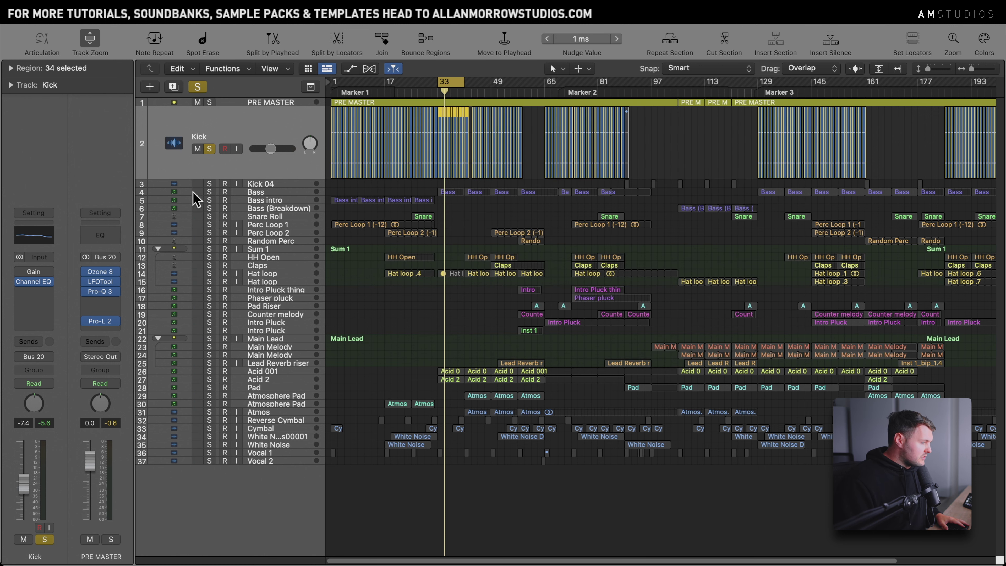
{"action": "left_click", "coordinate": [256, 192]}
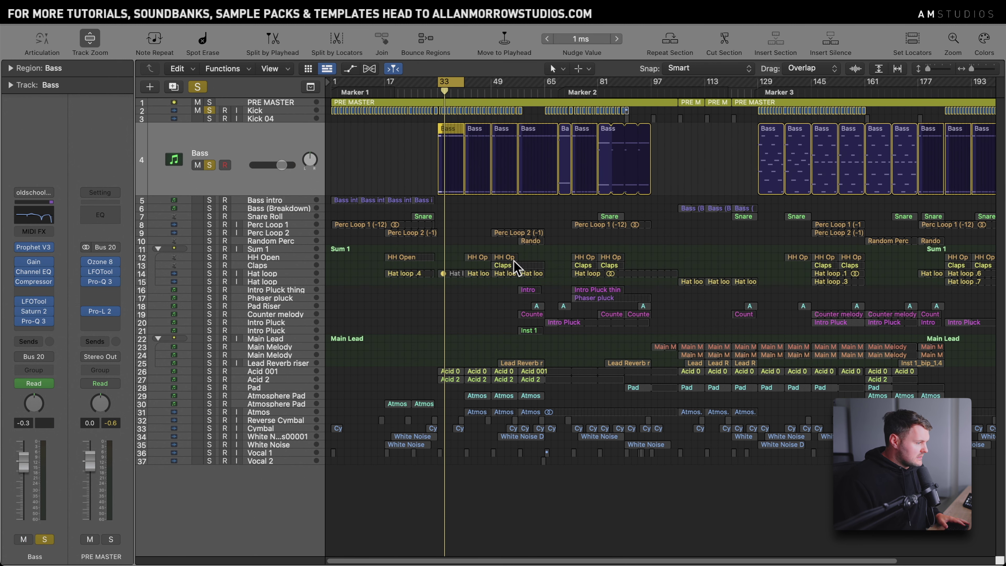
{"action": "key", "text": "space"}
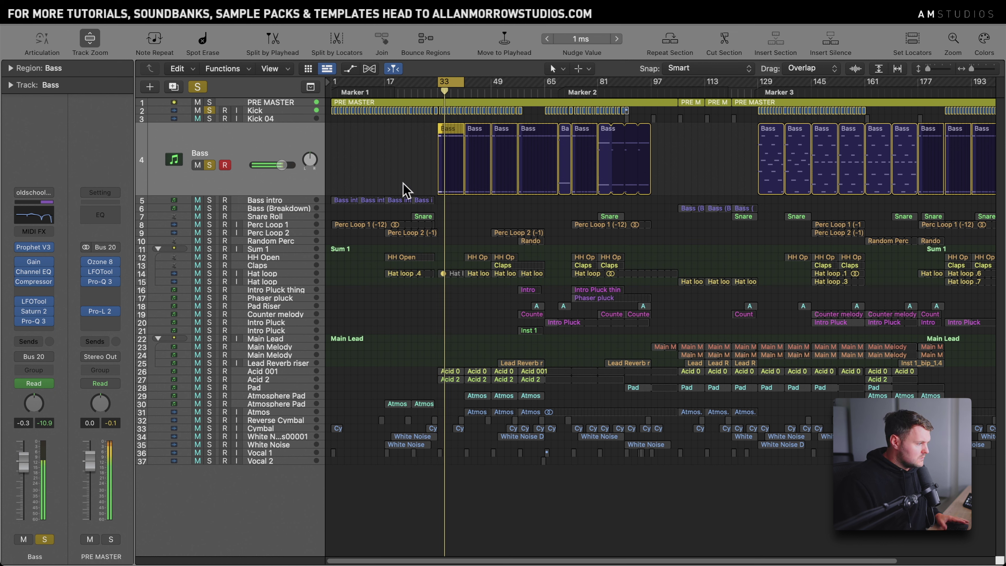
{"action": "left_click", "coordinate": [209, 110]}
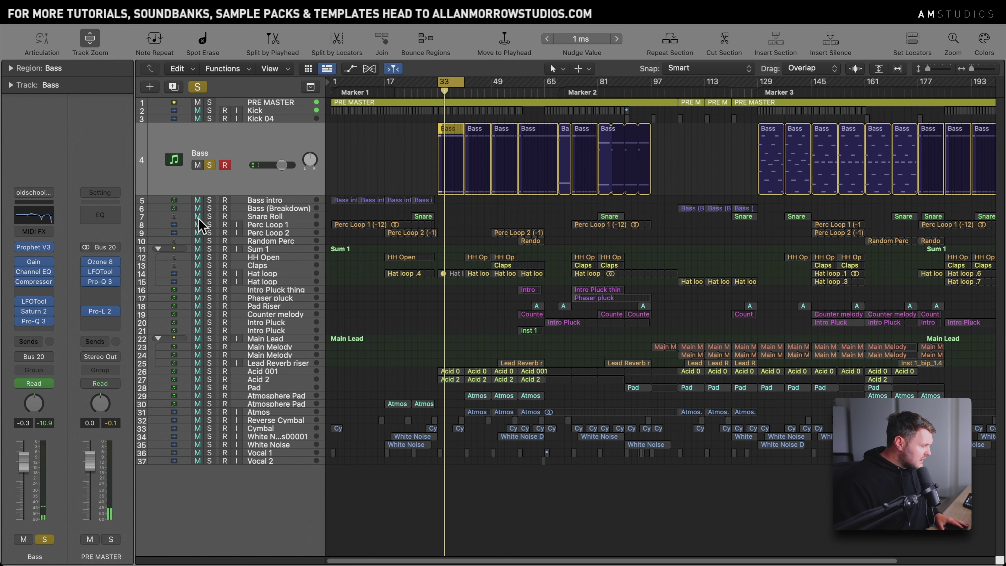
{"action": "left_click", "coordinate": [34, 246]}
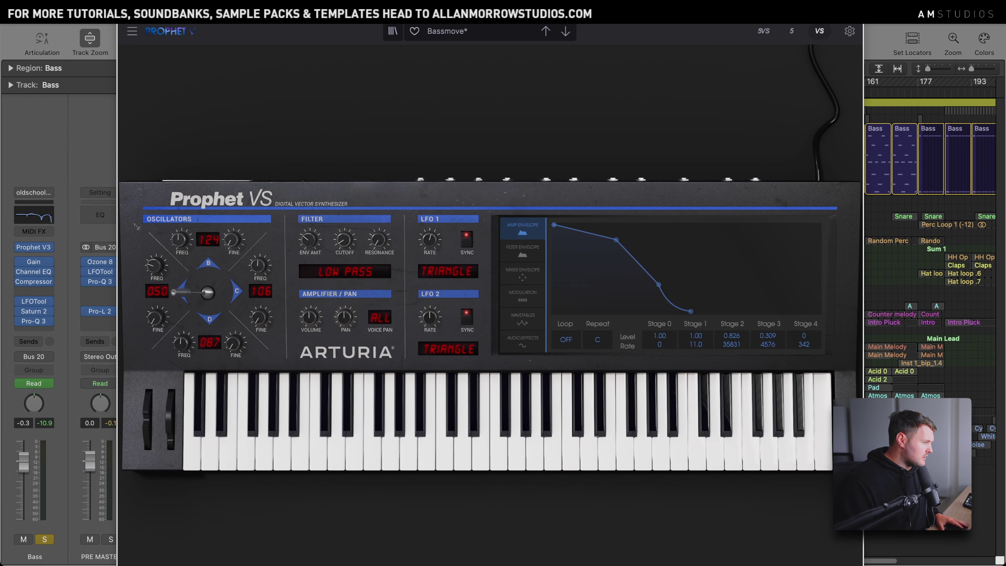
Bypass the bass's Saturn 2, Pro-Q 3, LFOTool and Compressor inserts
{"action": "key", "text": "super+w"}
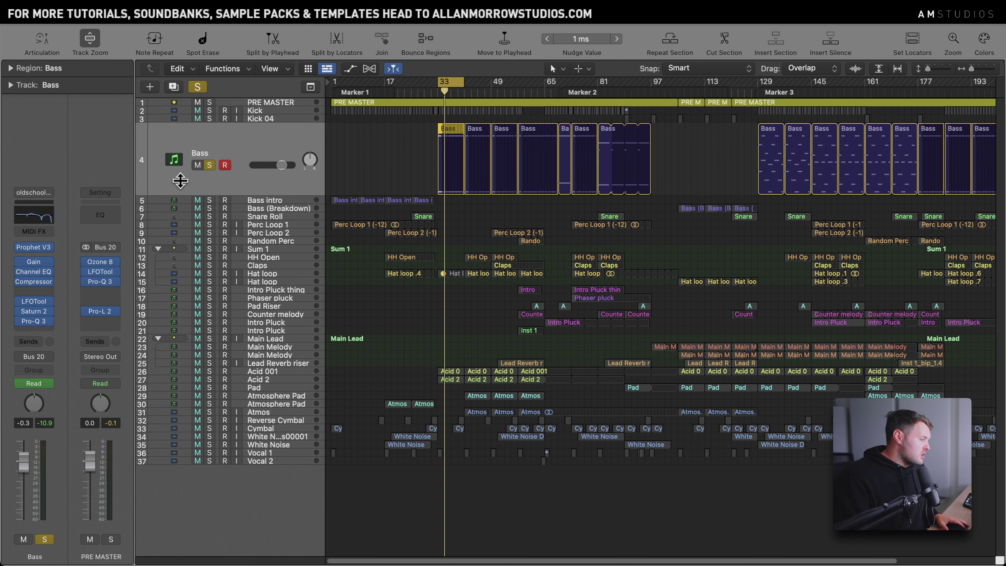
{"action": "left_click", "coordinate": [39, 247]}
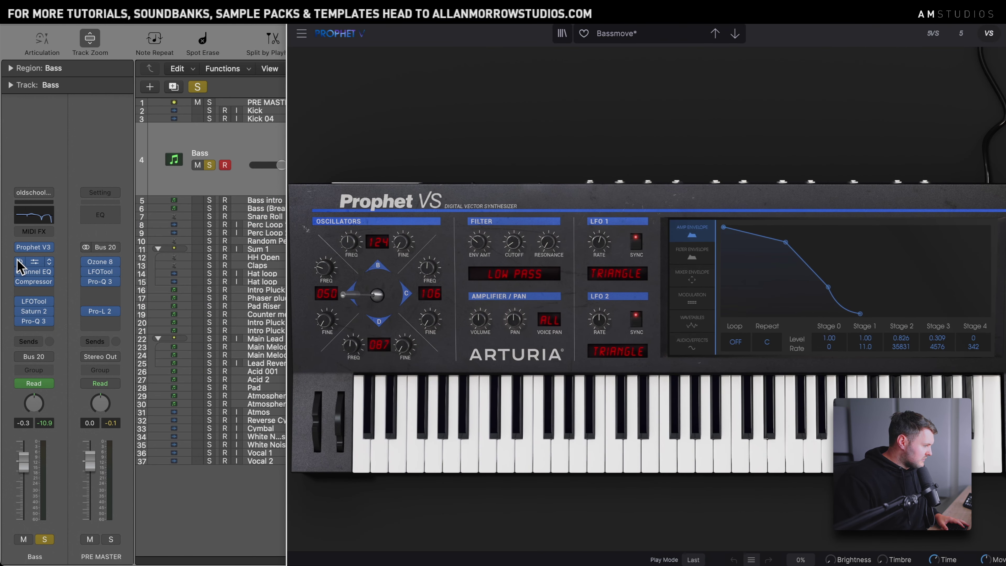
{"action": "left_click", "coordinate": [21, 311]}
{"action": "left_click", "coordinate": [20, 317]}
{"action": "left_click", "coordinate": [20, 302]}
{"action": "left_click", "coordinate": [20, 281]}
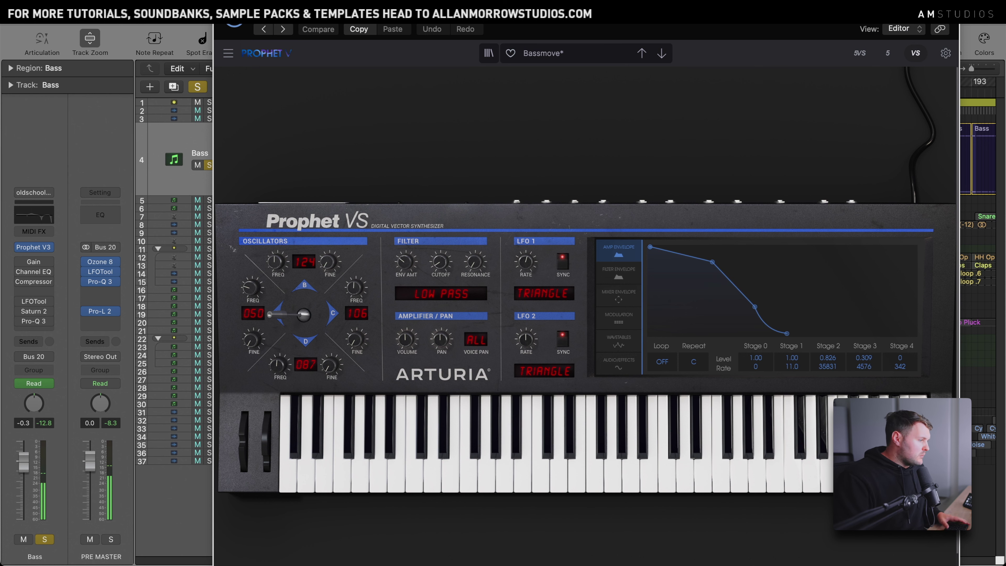
Close Prophet VS and check the Bass channel's Gain plug-in
{"action": "key", "text": "super+w"}
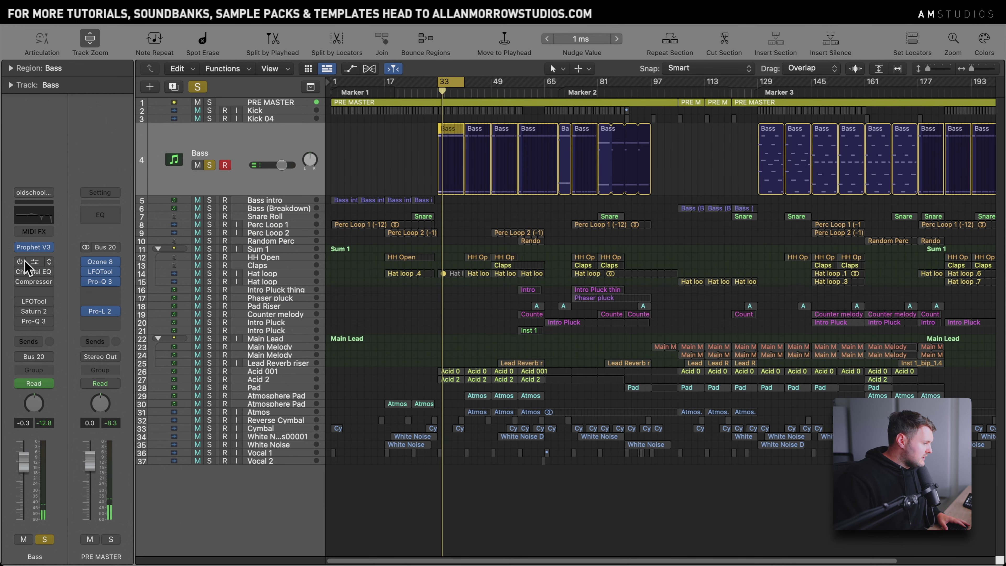
{"action": "left_click", "coordinate": [34, 261]}
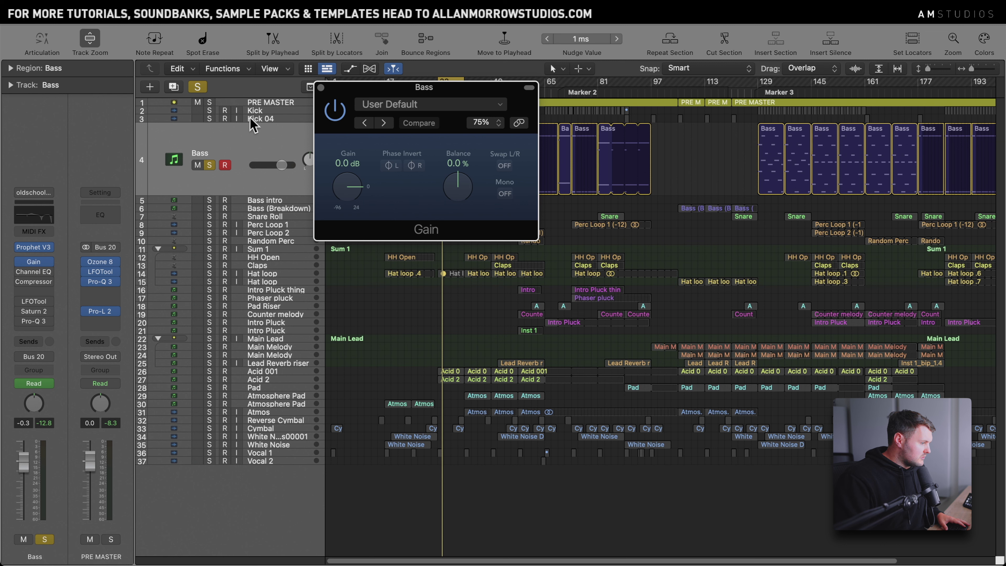
{"action": "left_click", "coordinate": [321, 88]}
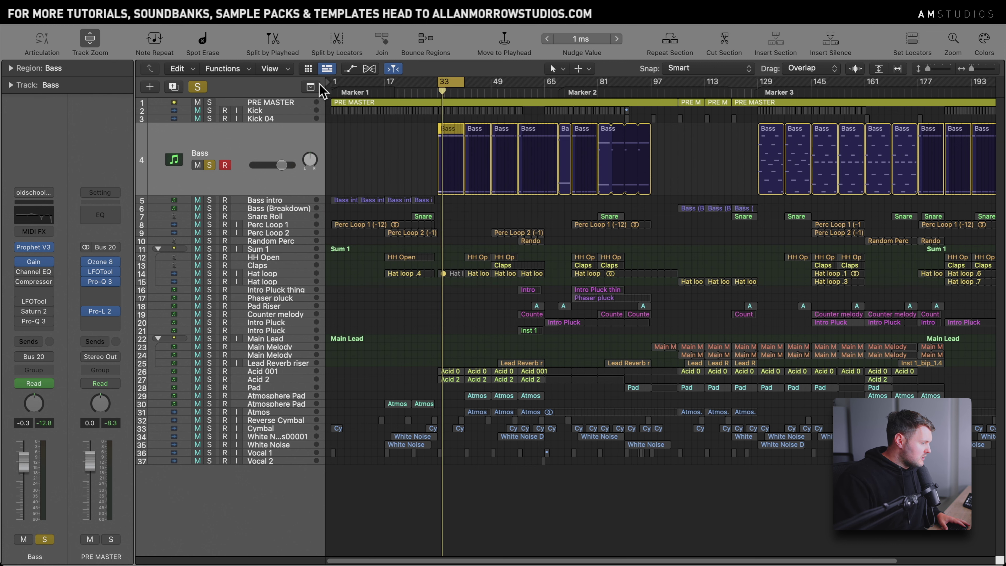
Play the bass with its Channel EQ open, trying the 162 Hz band as a boost, then a cut
{"action": "left_click", "coordinate": [34, 216]}
{"action": "left_click", "coordinate": [323, 89]}
{"action": "left_click", "coordinate": [34, 271]}
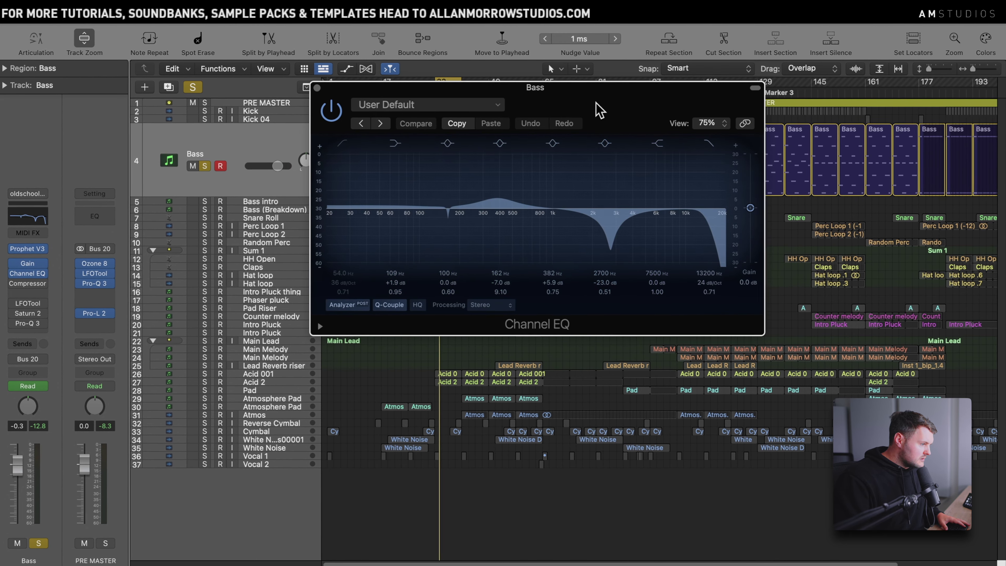
{"action": "key", "text": "space"}
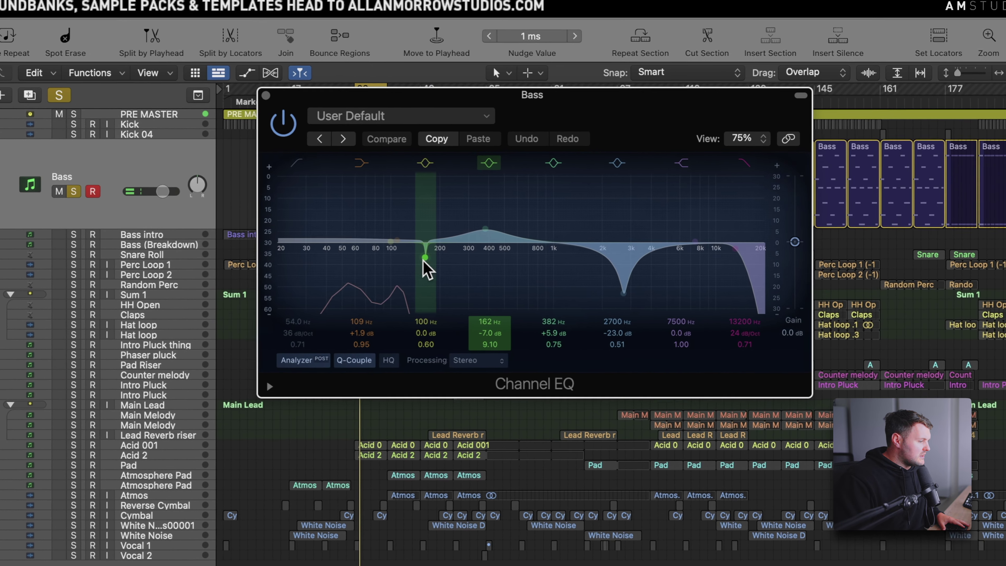
{"action": "left_click_drag", "start_coordinate": [419, 261], "coordinate": [399, 225]}
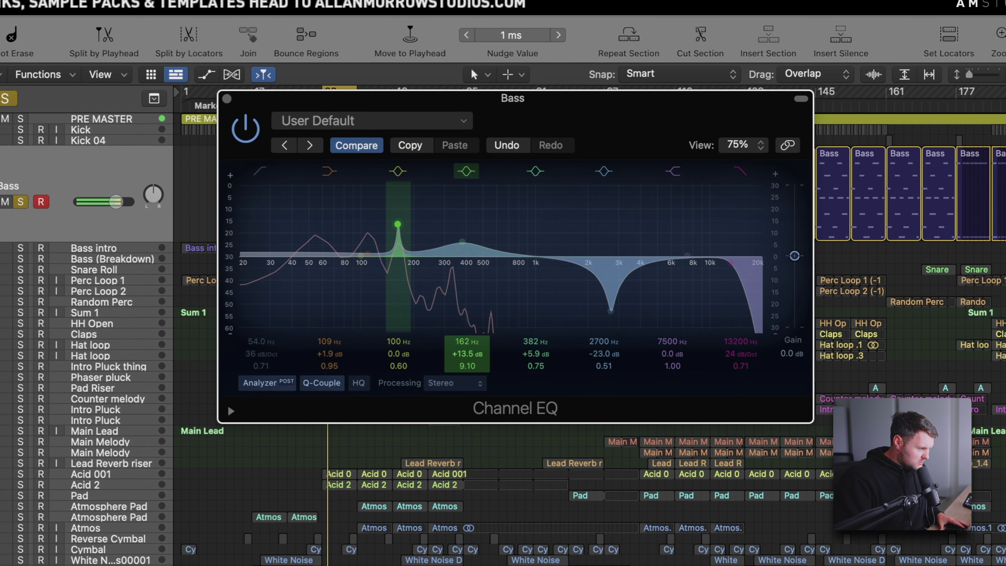
{"action": "left_click_drag", "start_coordinate": [467, 354], "coordinate": [503, 344]}
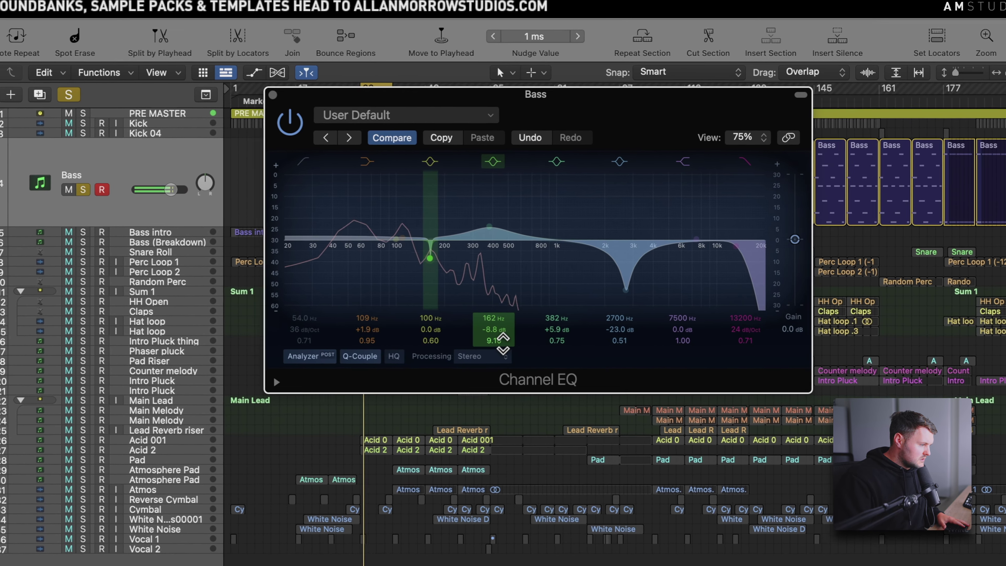
{"action": "left_click", "coordinate": [490, 226]}
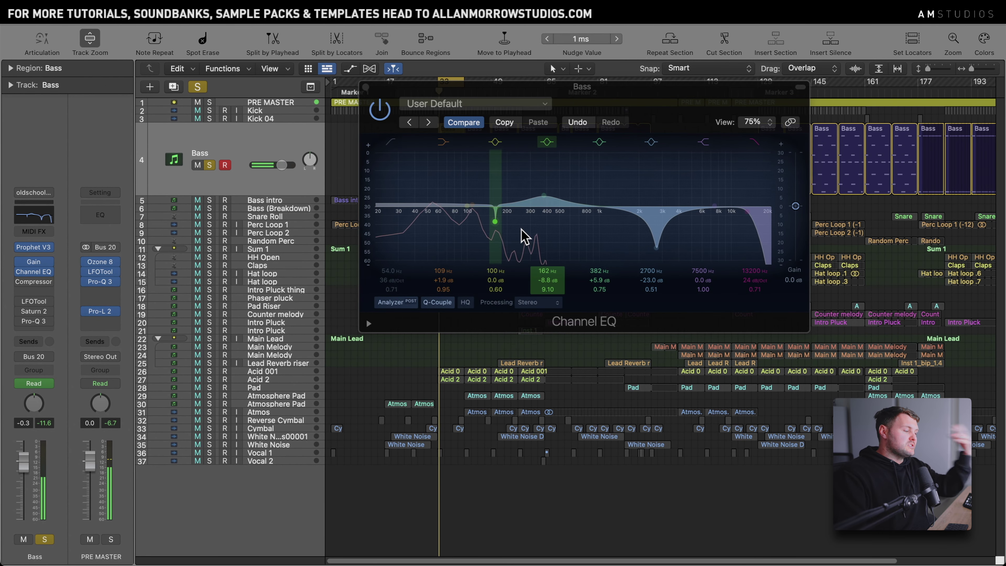
Solo Kick 04 and Kick with the bass and compare the 382 Hz boost band on and off
{"action": "left_click", "coordinate": [209, 119]}
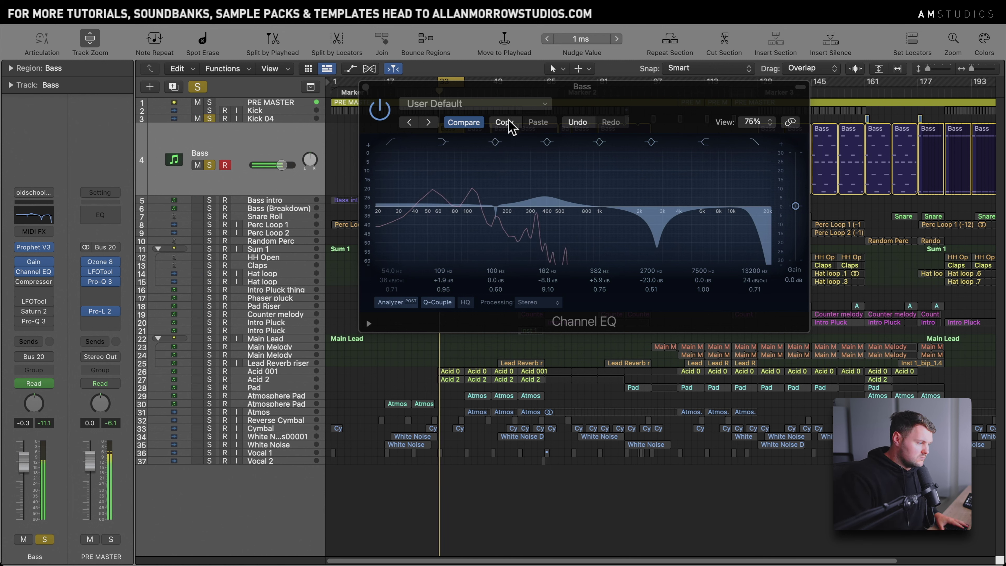
{"action": "left_click", "coordinate": [210, 111]}
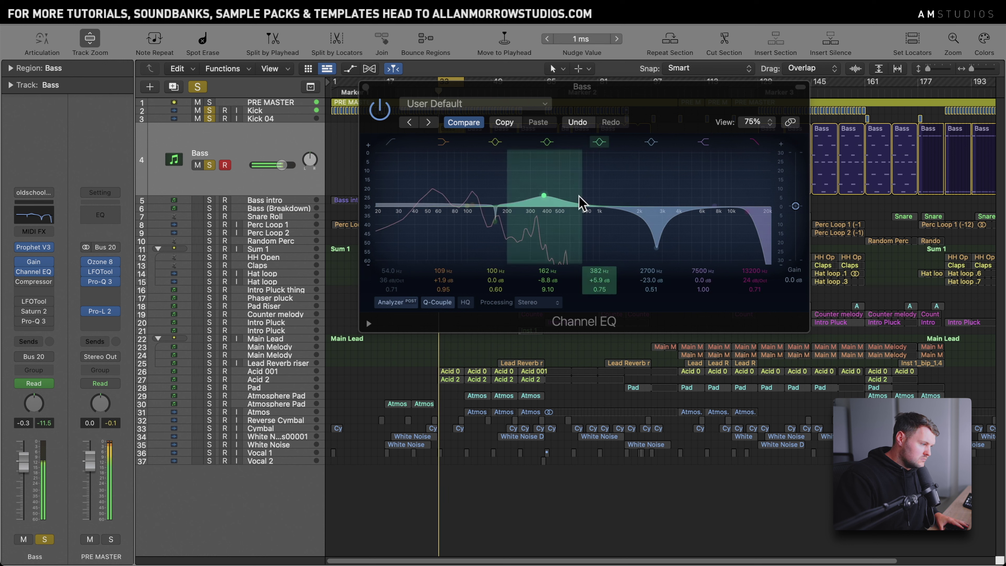
{"action": "left_click", "coordinate": [599, 142]}
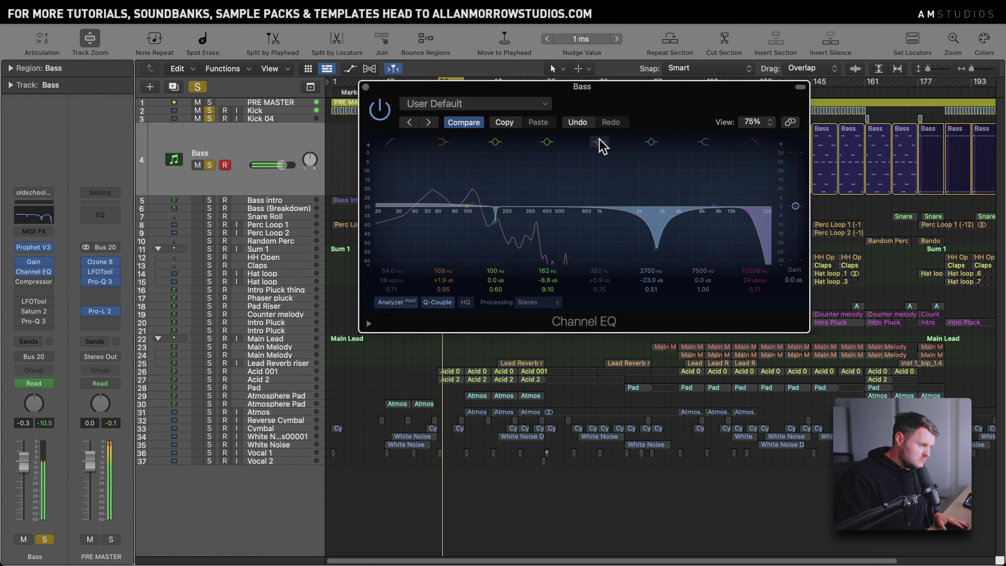
{"action": "left_click", "coordinate": [599, 142]}
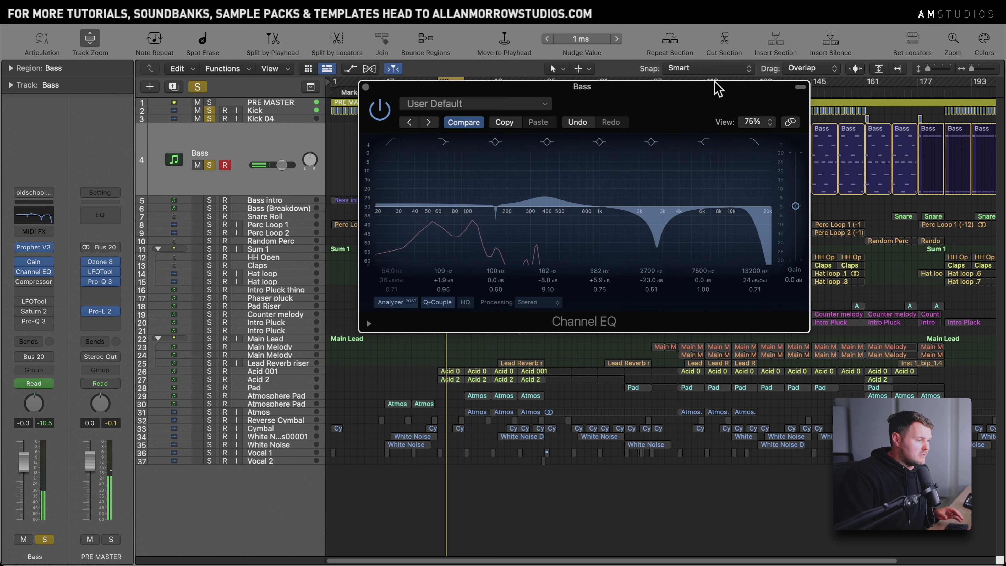
Compare the bass with Channel EQ bypassed and active, leaving it on, then open the Compressor
{"action": "left_click_drag", "start_coordinate": [687, 91], "coordinate": [719, 93]}
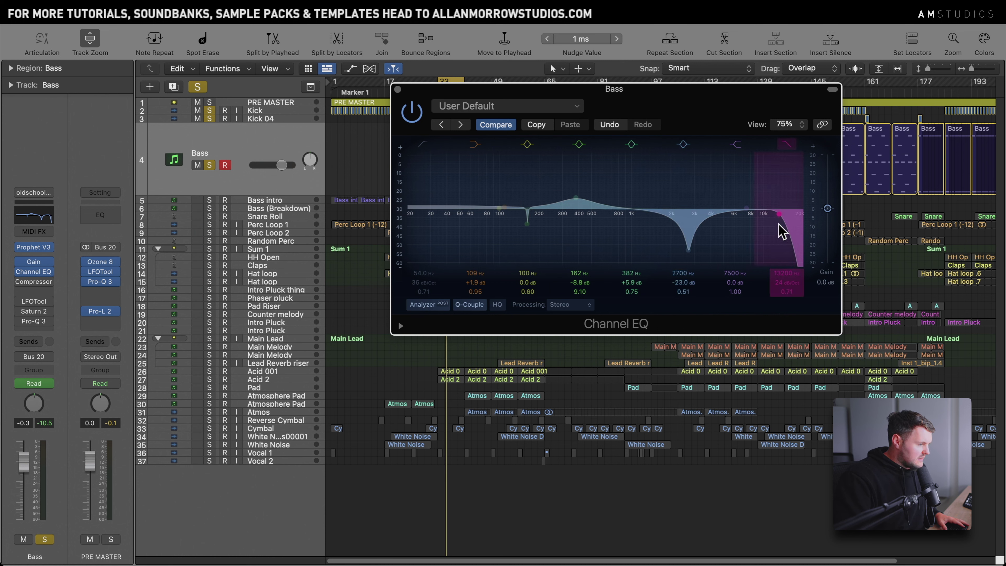
{"action": "left_click_drag", "start_coordinate": [466, 97], "coordinate": [477, 90]}
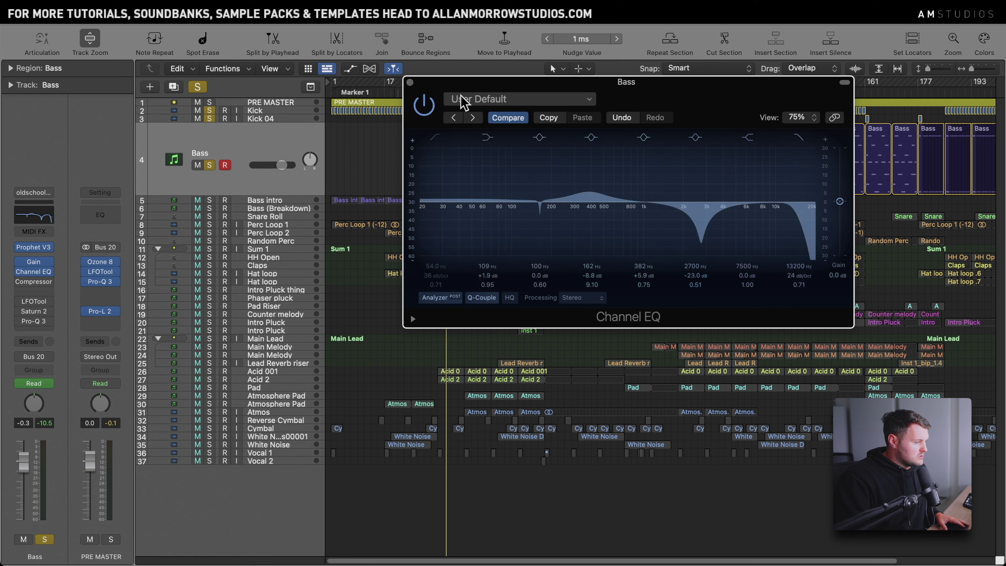
{"action": "left_click", "coordinate": [424, 105]}
{"action": "key", "text": "space"}
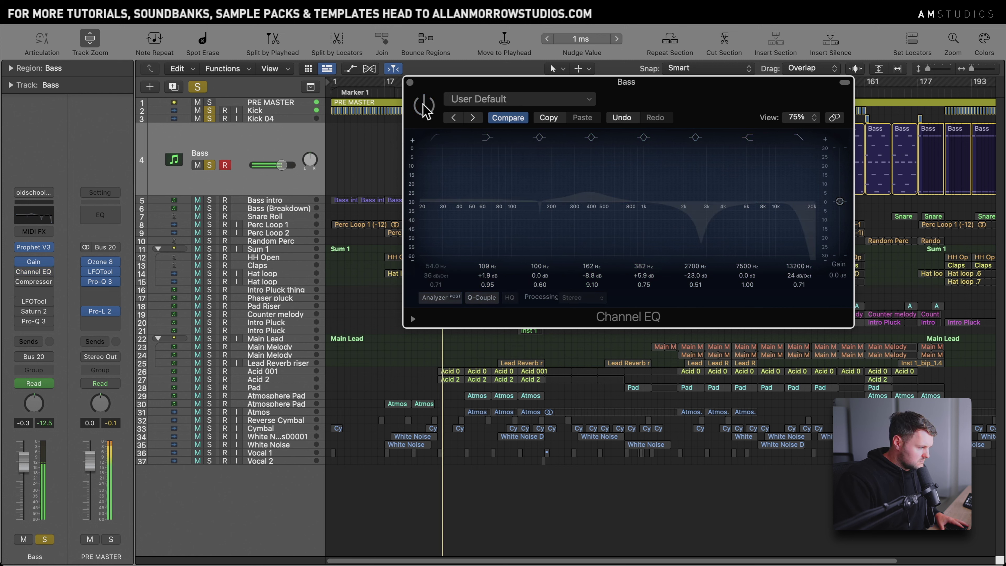
{"action": "left_click", "coordinate": [424, 105]}
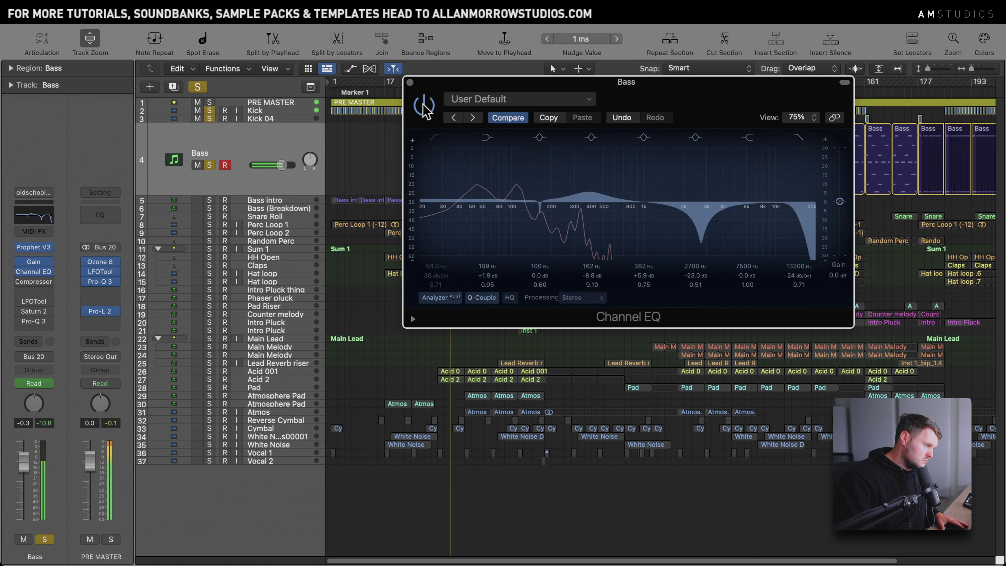
{"action": "left_click", "coordinate": [39, 282]}
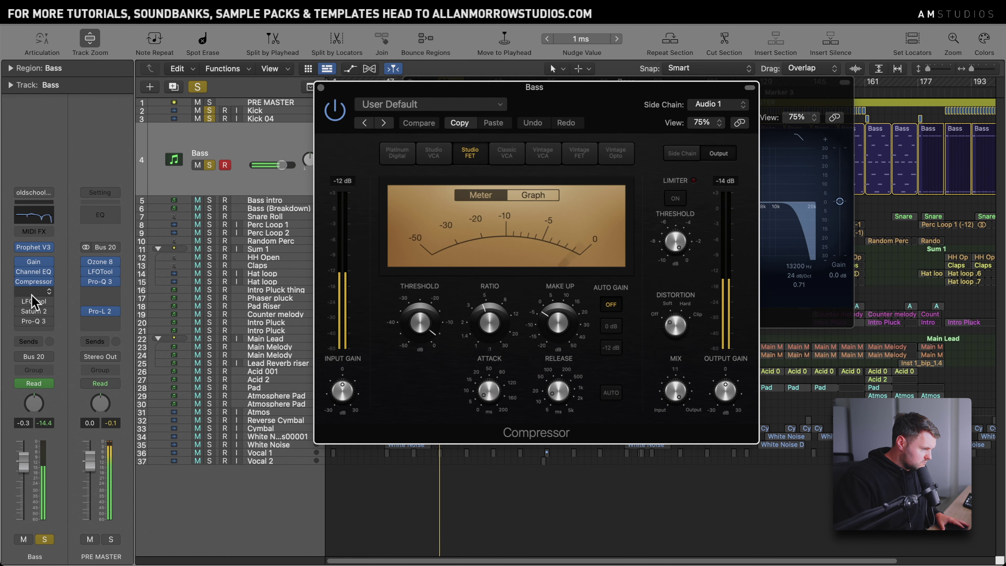
Open LFOTool, compare it bypassed and active, then close the LFOTool and Channel EQ windows
{"action": "left_click", "coordinate": [321, 87]}
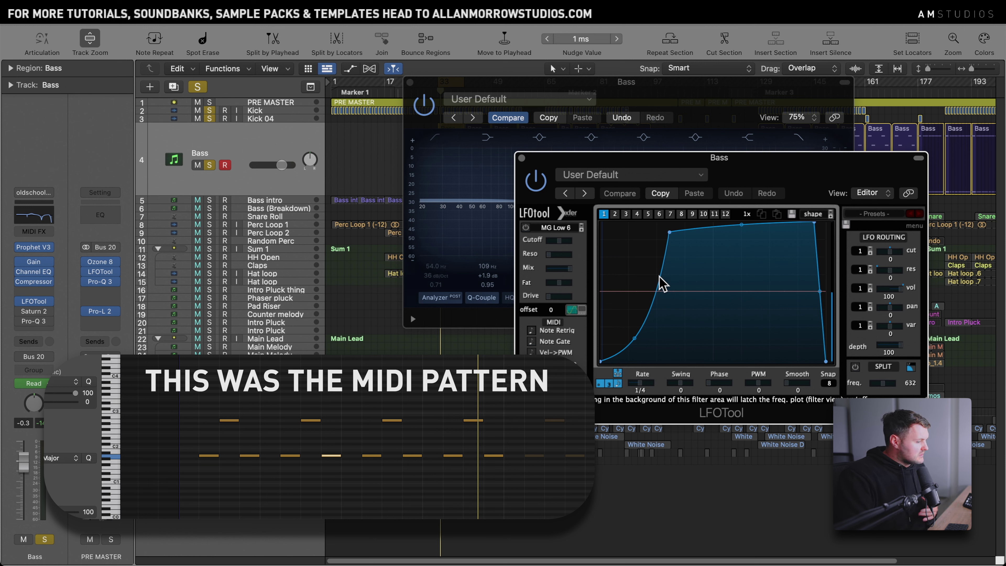
{"action": "left_click_drag", "start_coordinate": [729, 166], "coordinate": [684, 162]}
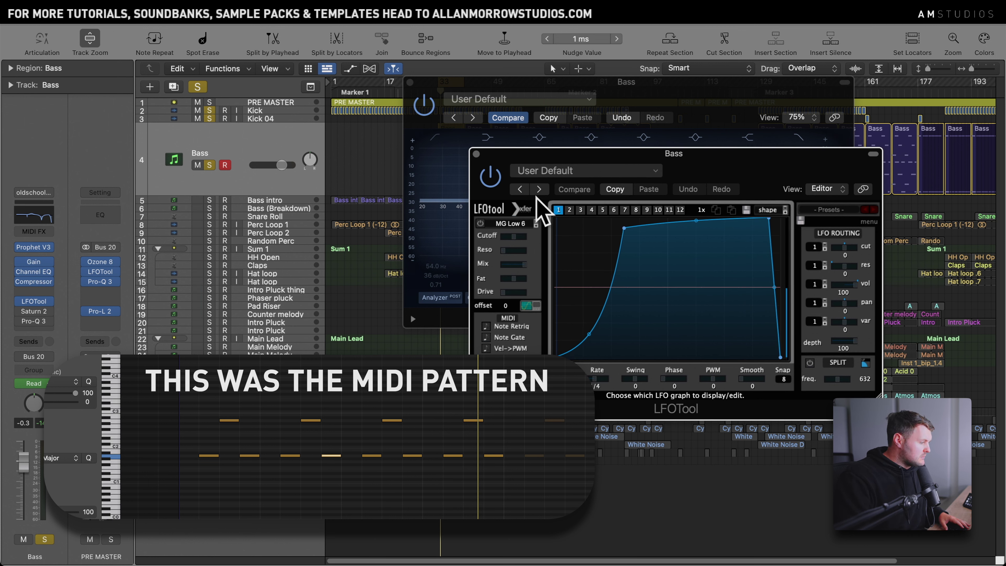
{"action": "left_click", "coordinate": [492, 179]}
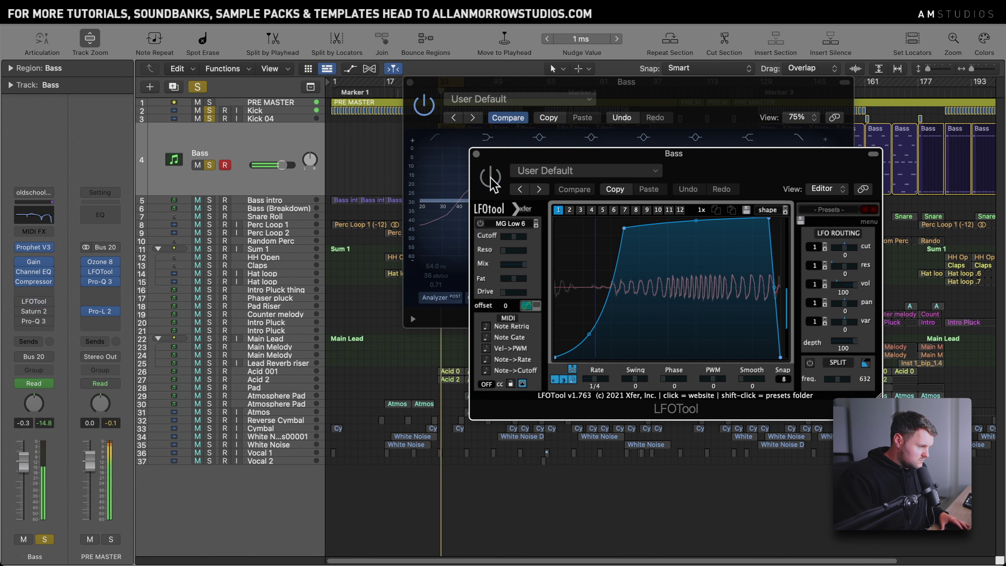
{"action": "left_click", "coordinate": [491, 179]}
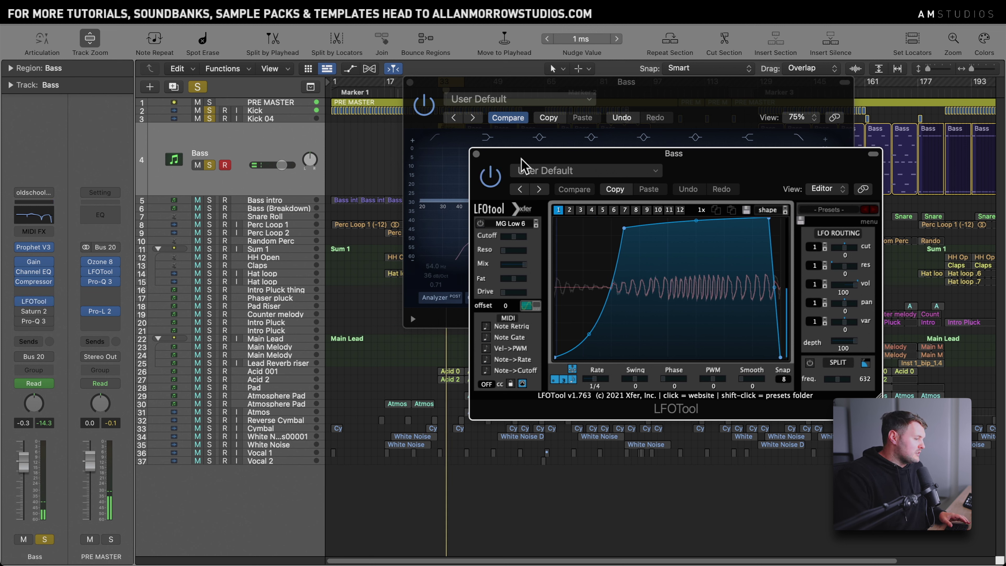
{"action": "left_click", "coordinate": [477, 154]}
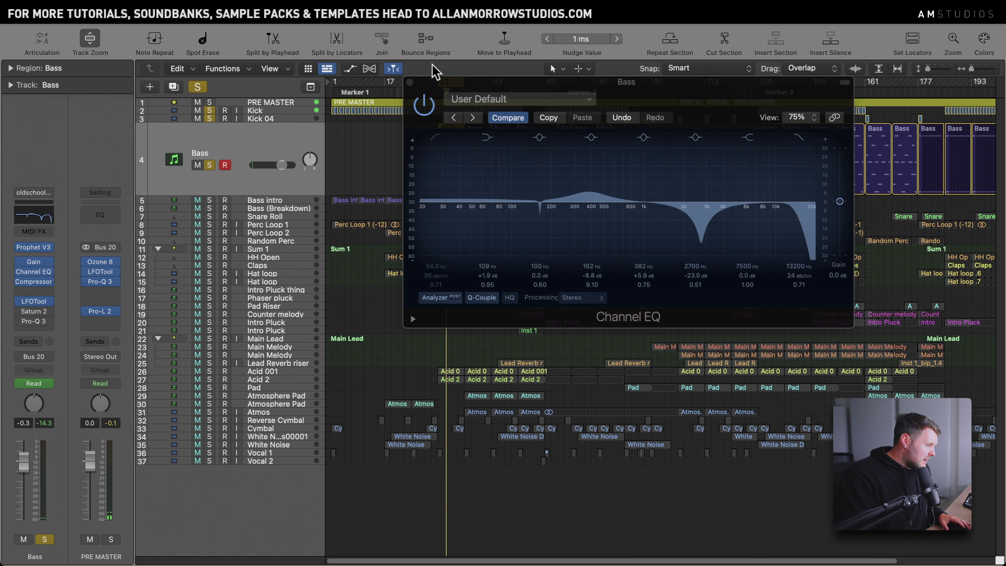
{"action": "left_click", "coordinate": [410, 82]}
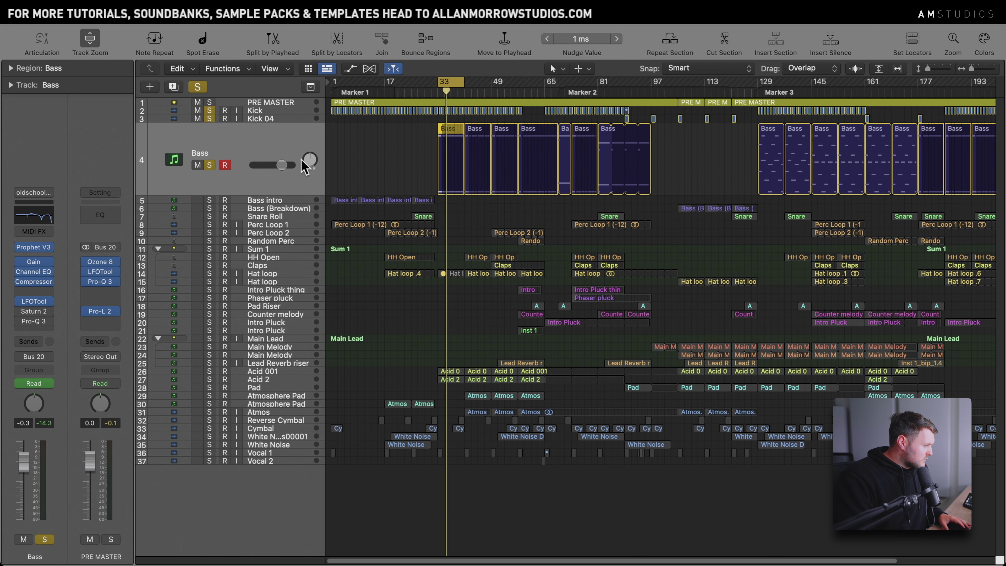
Open Saturn 2 and compare its Warm Tape saturation bypassed and active during playback
{"action": "left_click", "coordinate": [39, 311]}
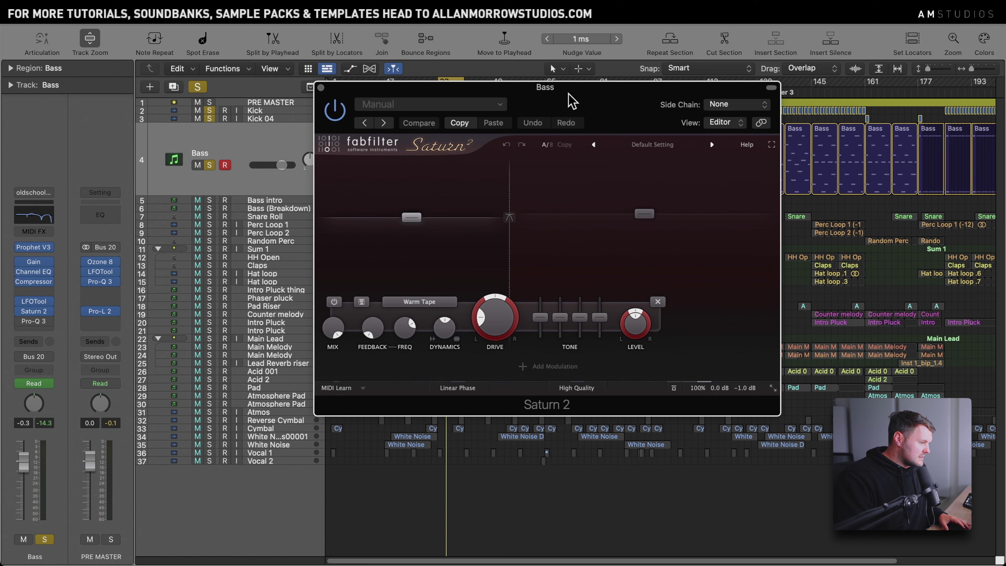
{"action": "left_click_drag", "start_coordinate": [568, 94], "coordinate": [720, 127]}
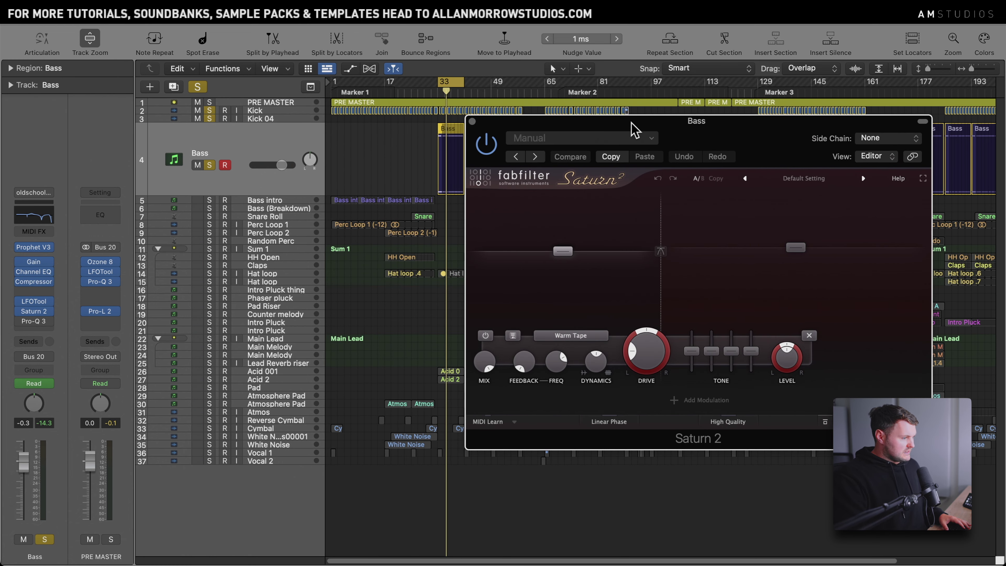
{"action": "left_click_drag", "start_coordinate": [634, 129], "coordinate": [632, 129]}
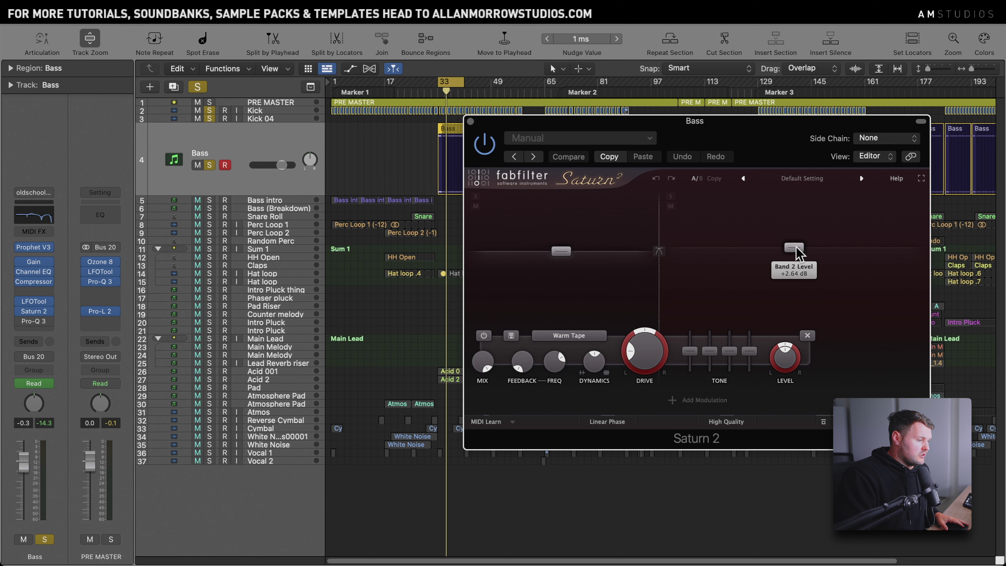
{"action": "mouse_move", "coordinate": [782, 283]}
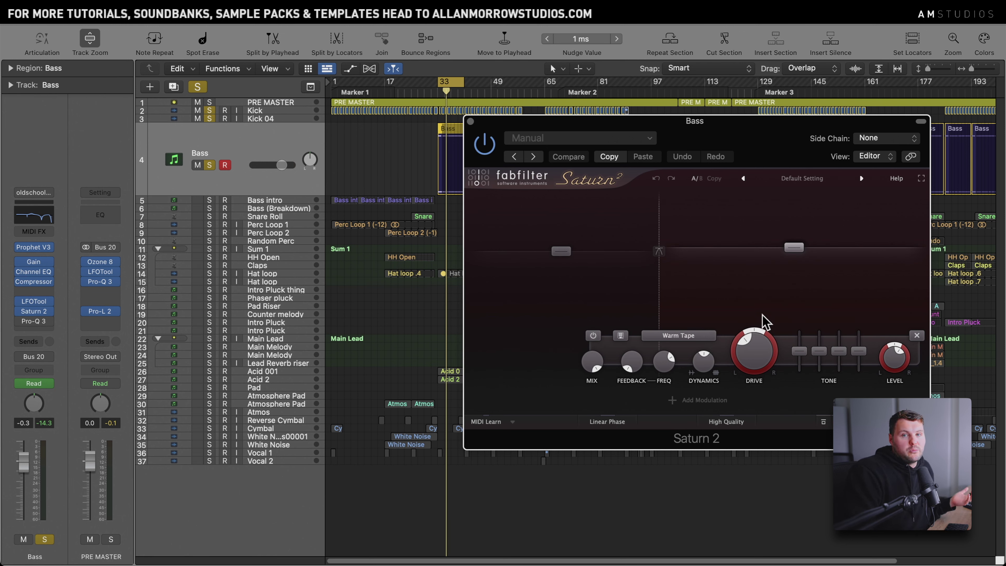
{"action": "left_click", "coordinate": [20, 312]}
{"action": "key", "text": "space"}
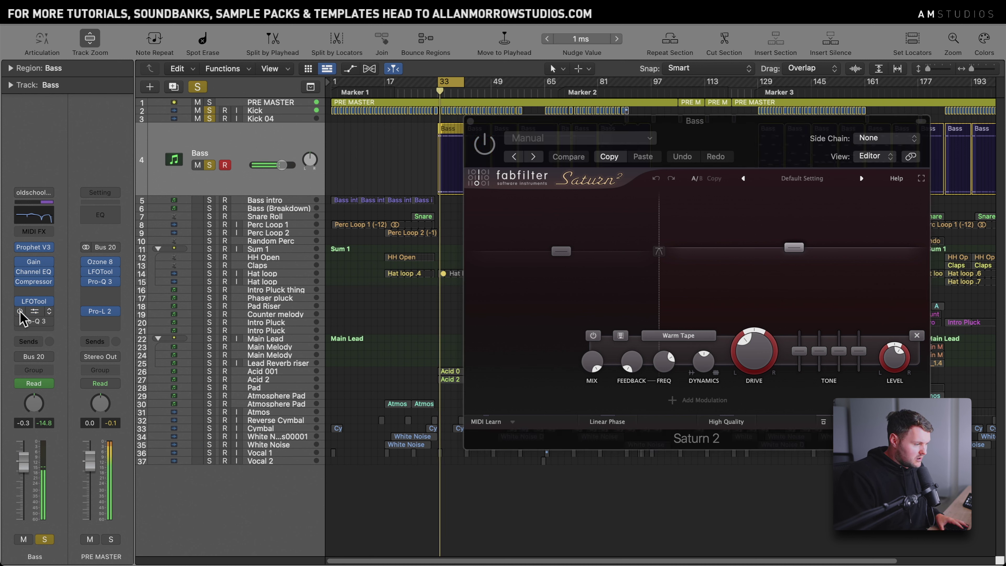
{"action": "left_click", "coordinate": [20, 311]}
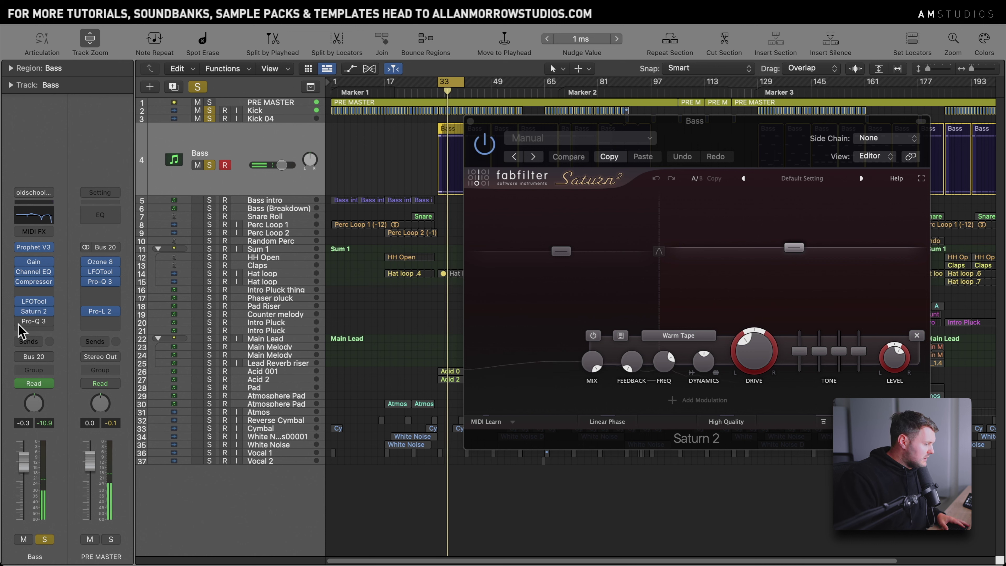
Open Pro-Q 3, close the Pro-Q 3 and Saturn 2 windows, and play from bar 33
{"action": "left_click", "coordinate": [20, 321]}
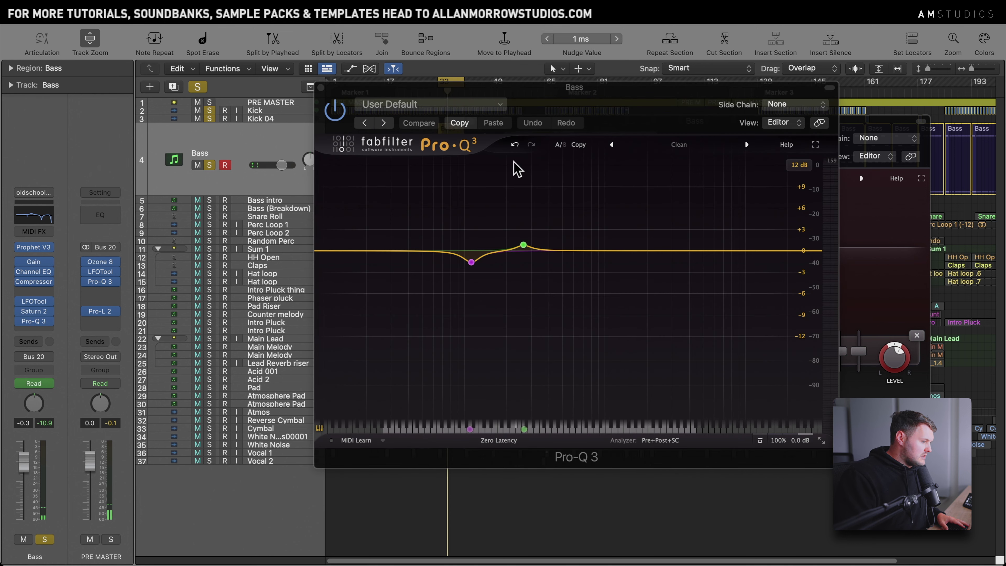
{"action": "left_click_drag", "start_coordinate": [561, 88], "coordinate": [784, 97]}
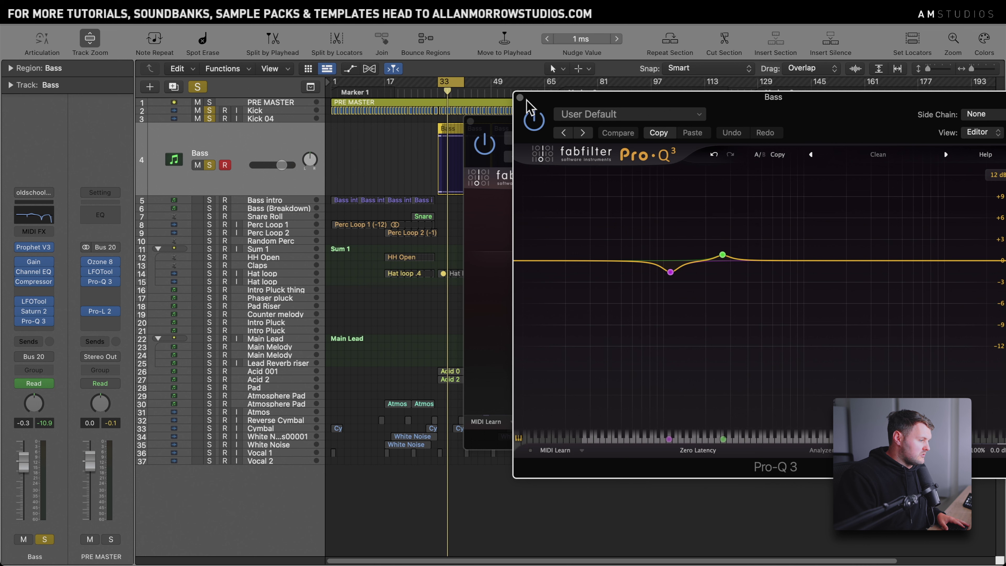
{"action": "left_click", "coordinate": [520, 97]}
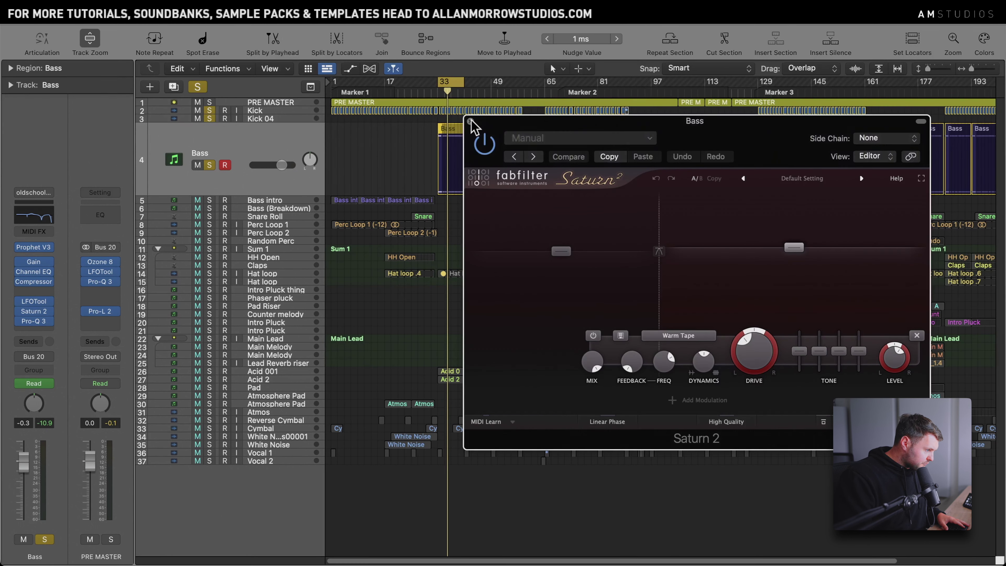
{"action": "left_click", "coordinate": [471, 121]}
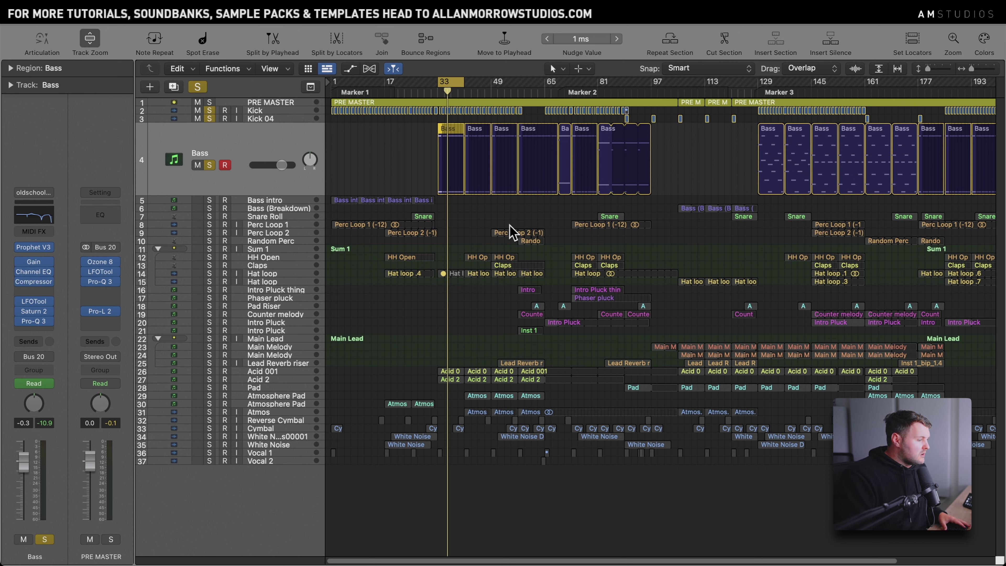
{"action": "key", "text": "space"}
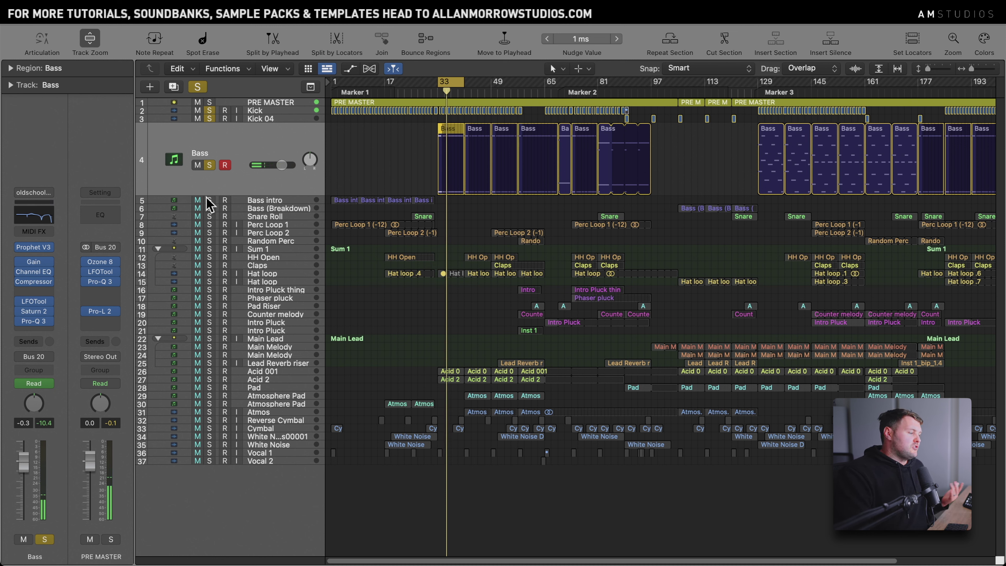
Open Prophet VS on 'Bassmove', lower its Filter Cutoff, and compare against the saved sound
{"action": "left_click", "coordinate": [35, 246]}
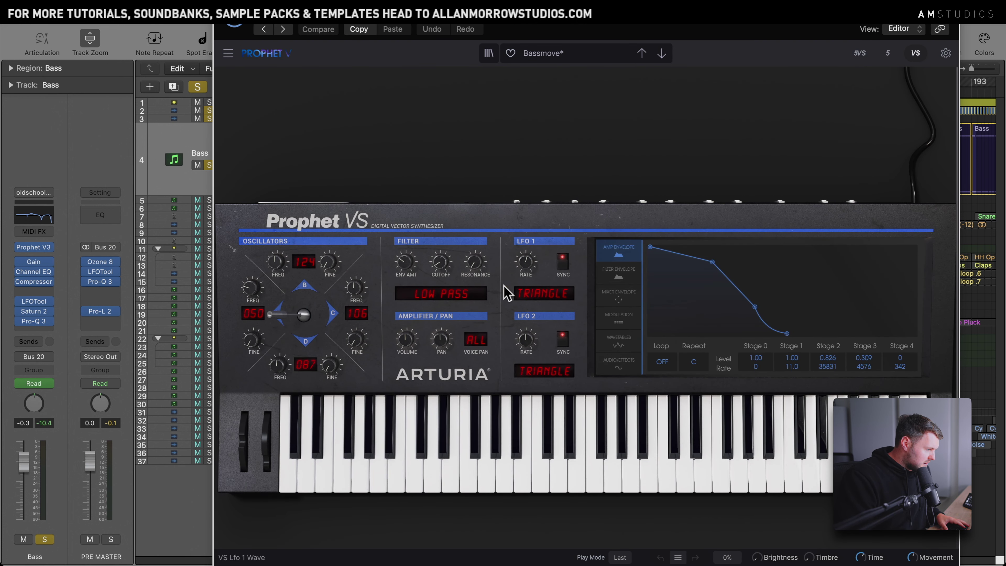
{"action": "left_click_drag", "start_coordinate": [440, 263], "coordinate": [451, 283]}
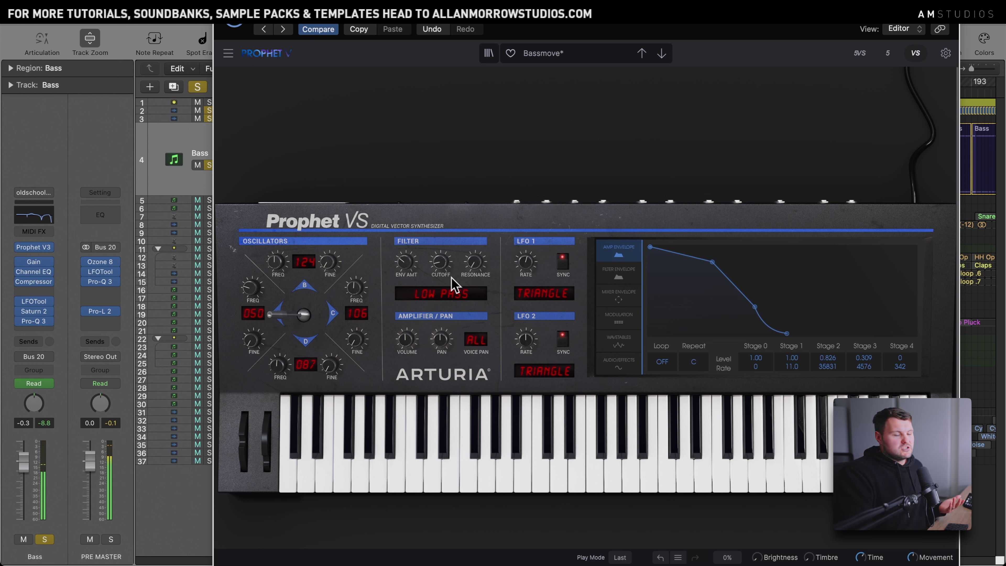
{"action": "left_click", "coordinate": [326, 30]}
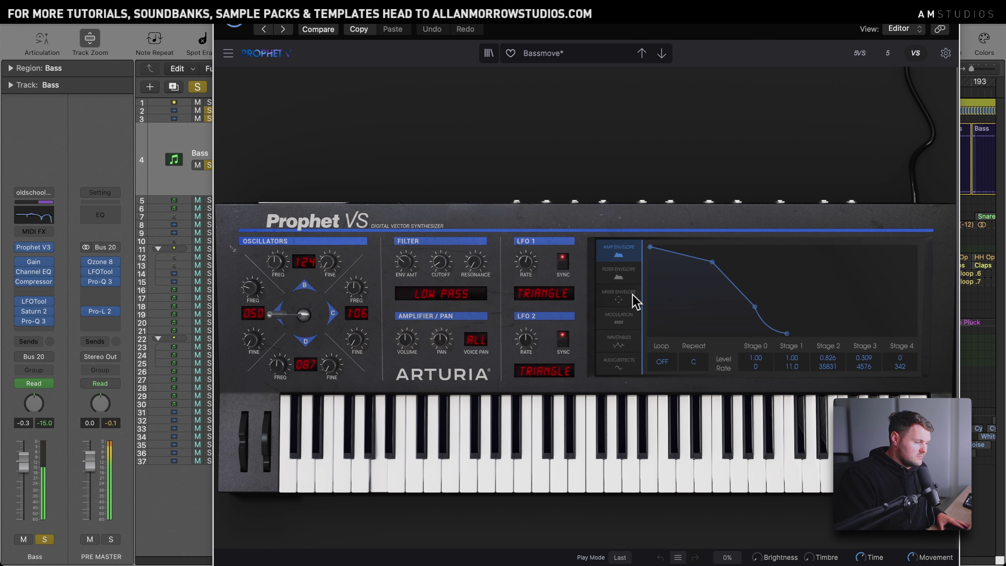